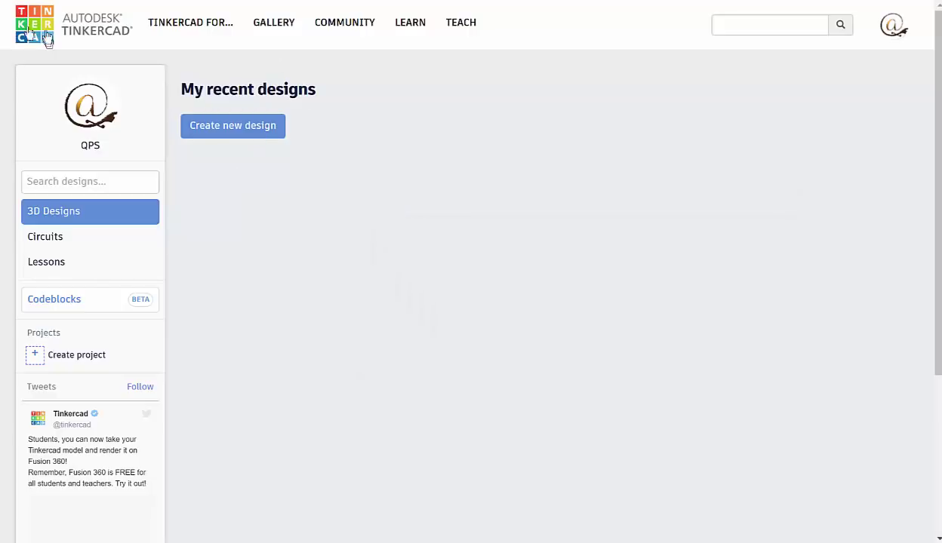
# Step: Show the Circuits list and view the servo circuit's design properties, closing them without changes
pyautogui.click(50, 240)
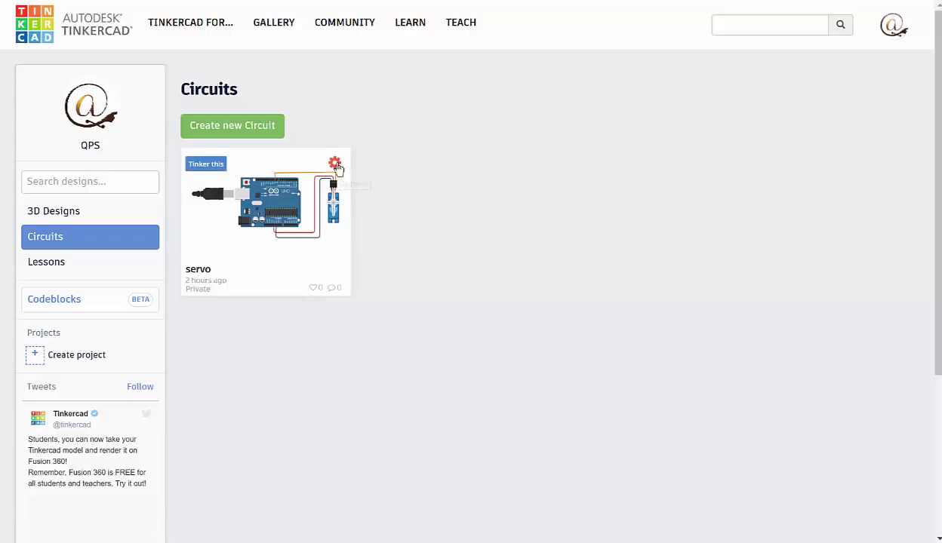
pyautogui.click(335, 163)
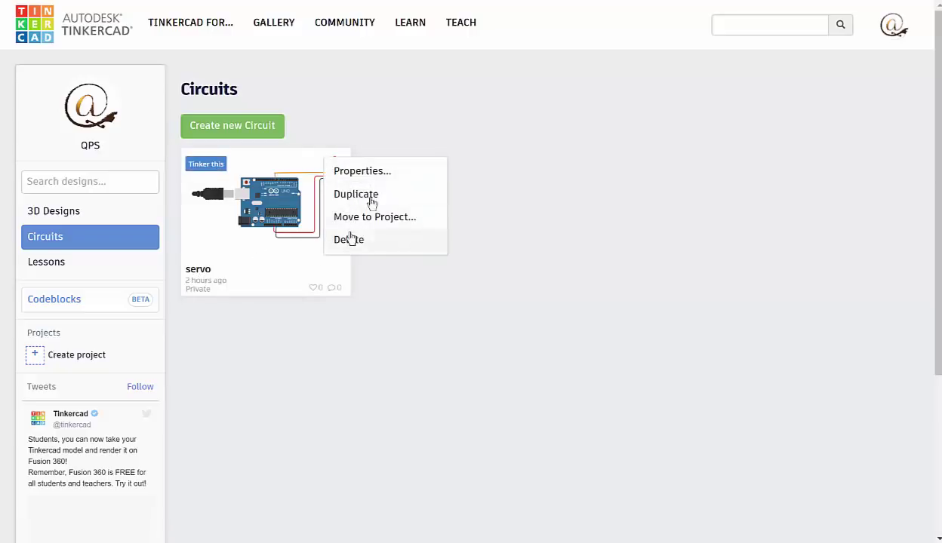
pyautogui.click(375, 175)
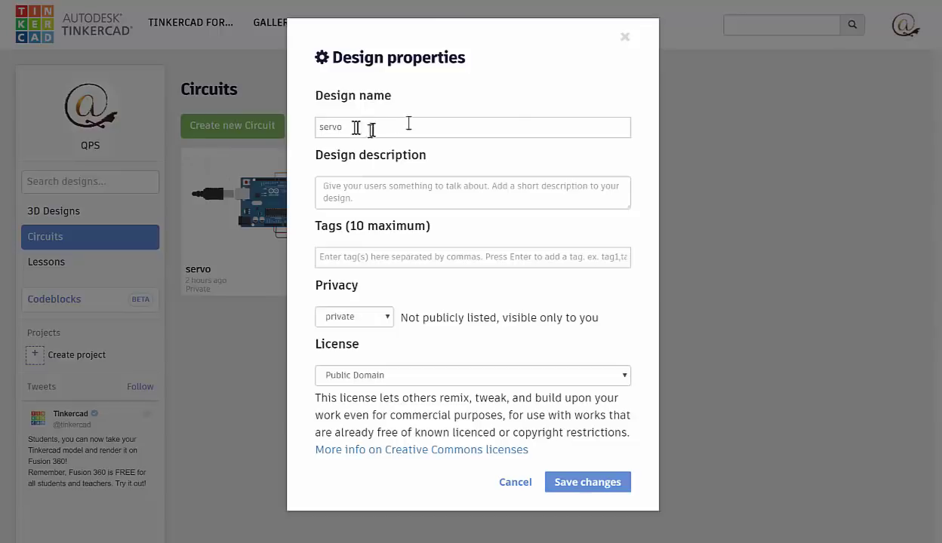
pyautogui.click(623, 40)
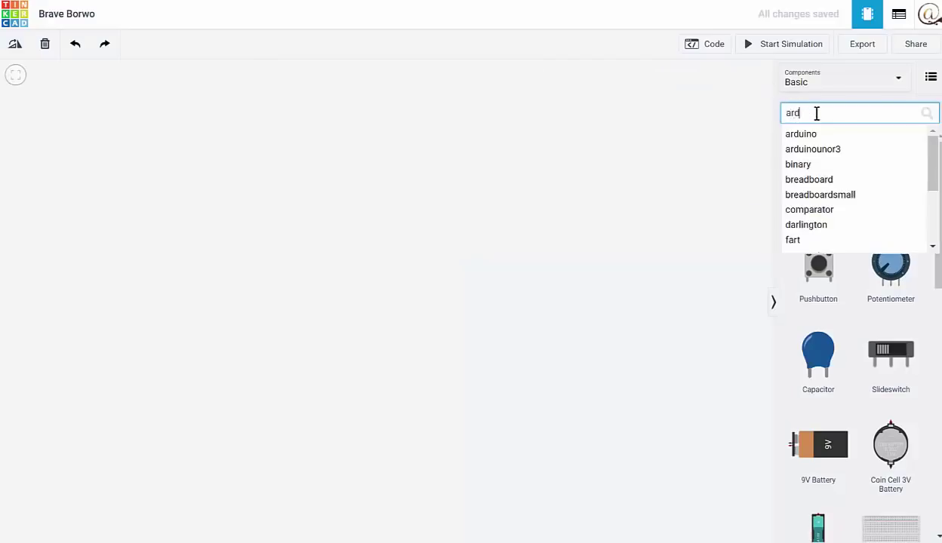
# Step: Find the Arduino Uno R3 using the component search term "arduino" and place it in the lower-left area of the workplane
pyautogui.click(805, 134)
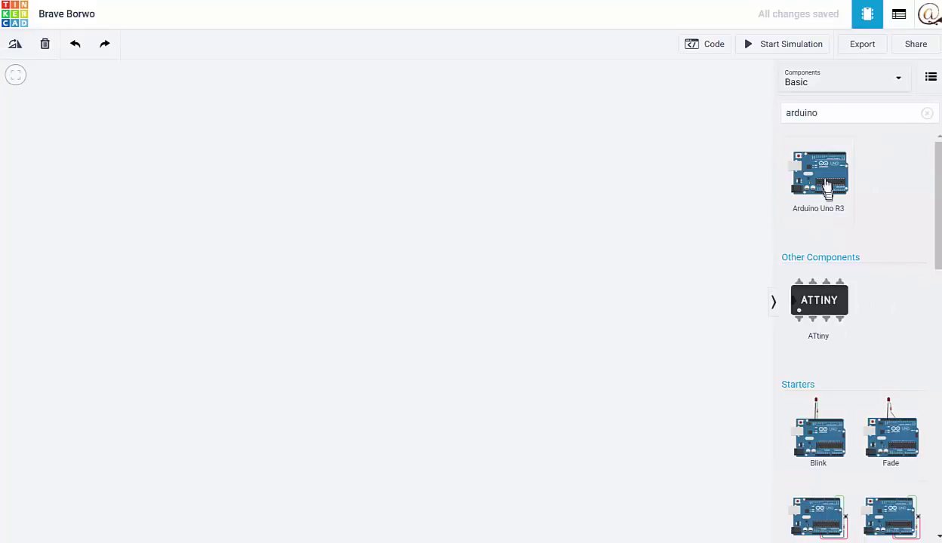
pyautogui.click(188, 446)
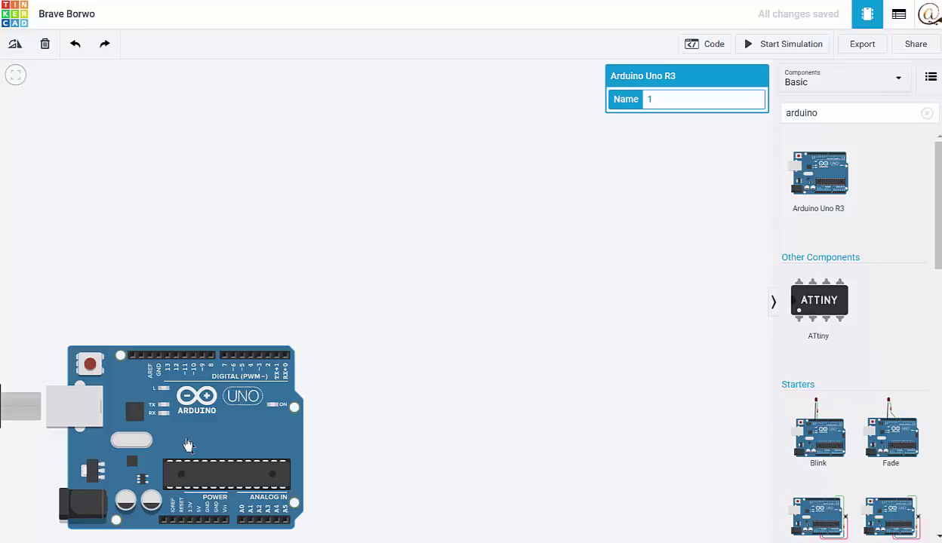
pyautogui.moveTo(234, 437); pyautogui.dragTo(273, 435)
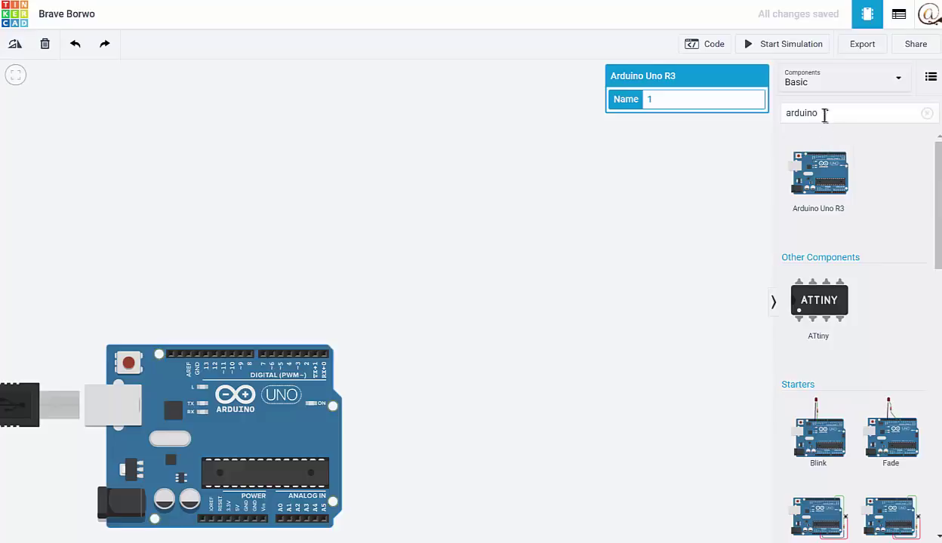
# Step: Search the components for "mot" and place two Hobby Gearmotors side by side above the Arduino, leaving a gap between them
pyautogui.moveTo(824, 115); pyautogui.dragTo(790, 116)
pyautogui.write('mot')
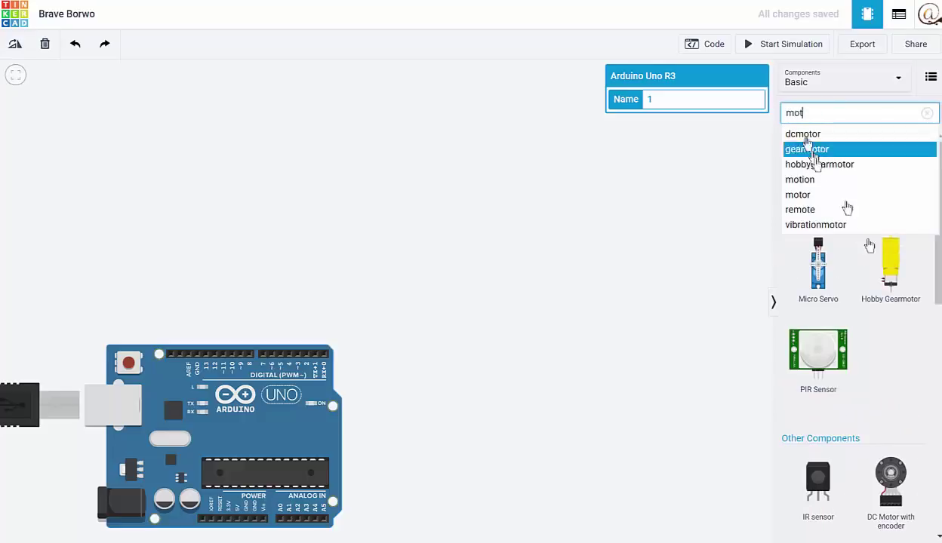
pyautogui.moveTo(883, 261); pyautogui.dragTo(157, 170)
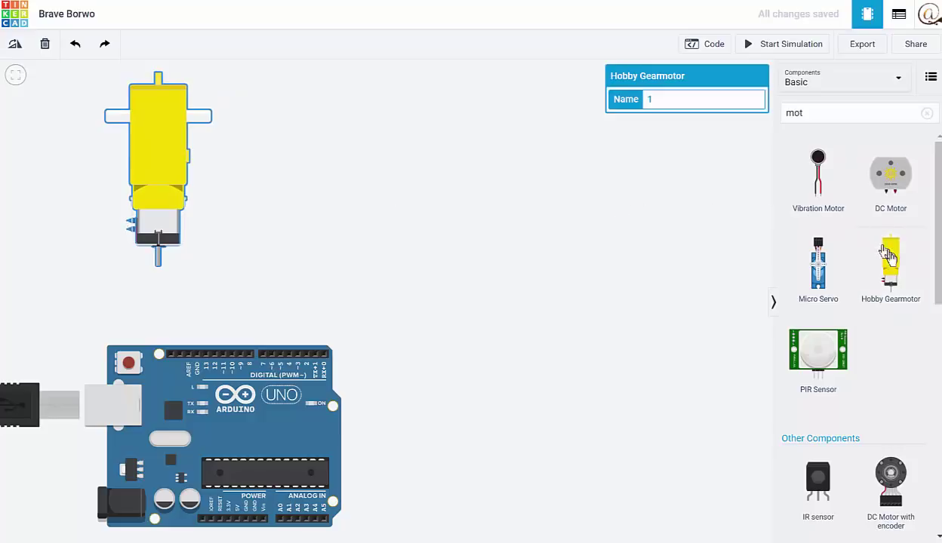
pyautogui.moveTo(891, 260); pyautogui.dragTo(457, 233)
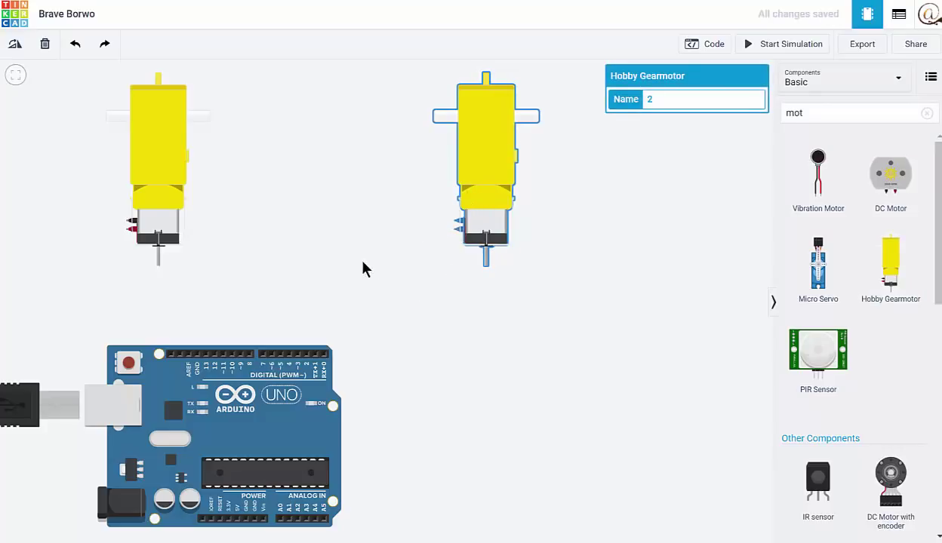
# Step: Search the components for "breadboard" and place a Breadboard Mini between the two gearmotors, above the Arduino
pyautogui.moveTo(817, 114); pyautogui.dragTo(773, 121)
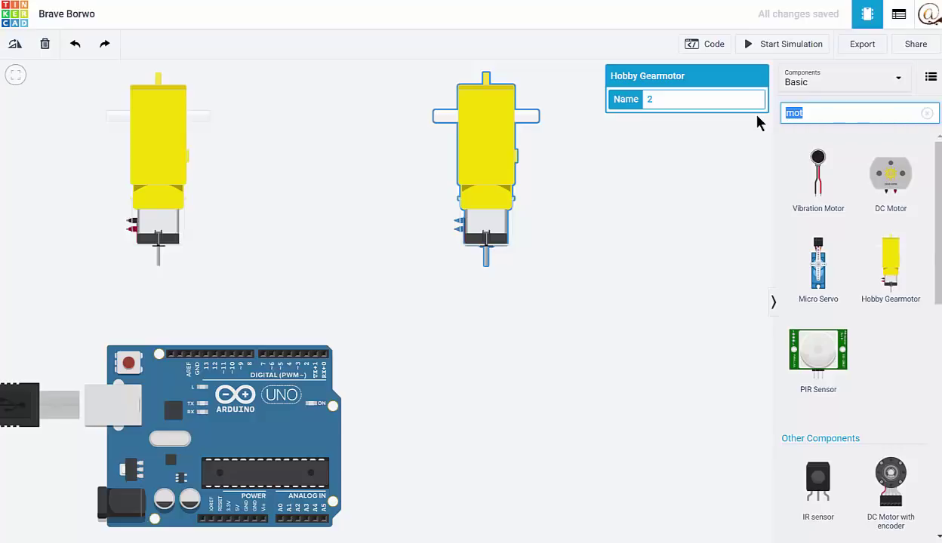
pyautogui.write('br')
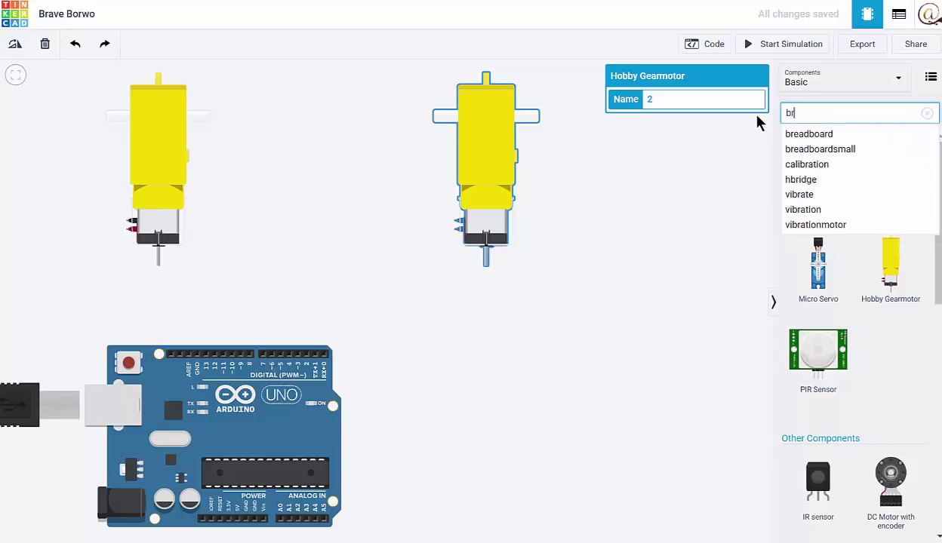
pyautogui.click(809, 133)
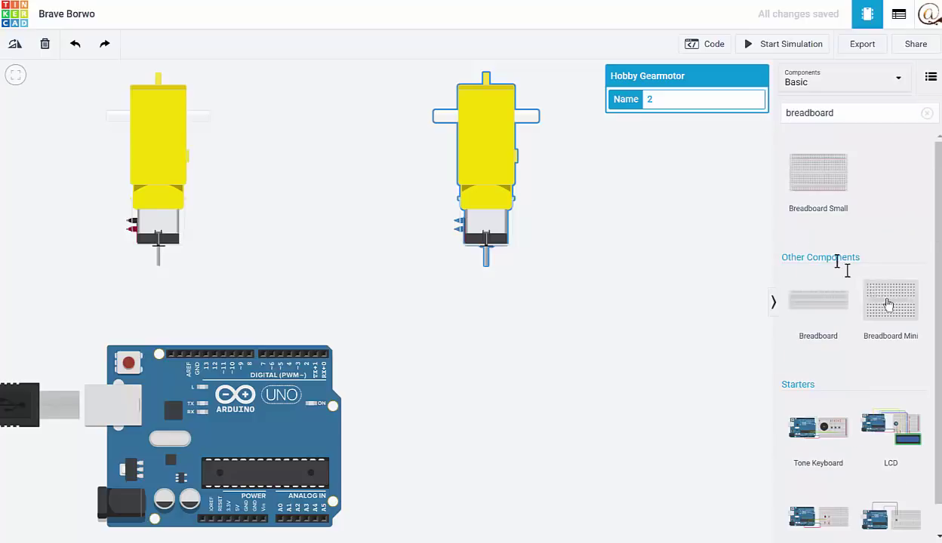
pyautogui.click(294, 193)
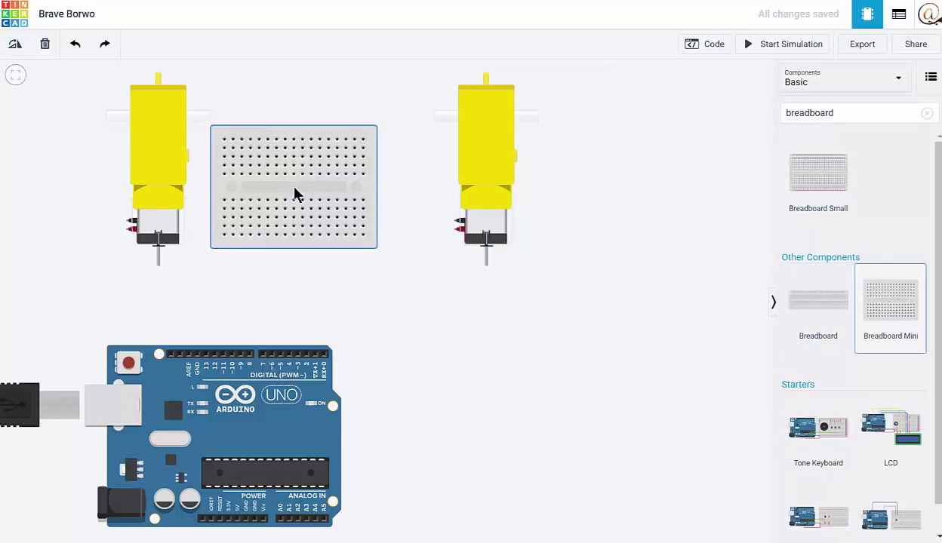
pyautogui.moveTo(294, 193); pyautogui.dragTo(324, 189)
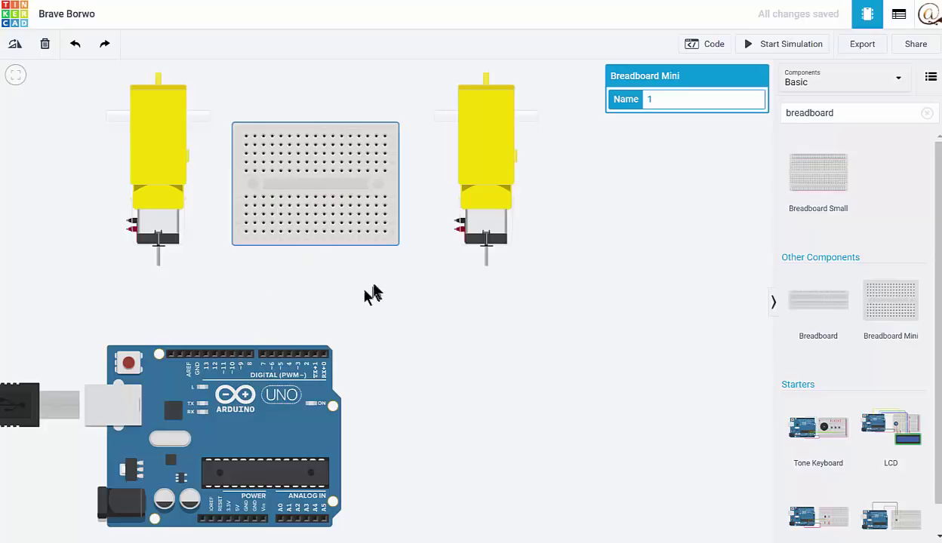
pyautogui.moveTo(322, 185); pyautogui.dragTo(320, 209)
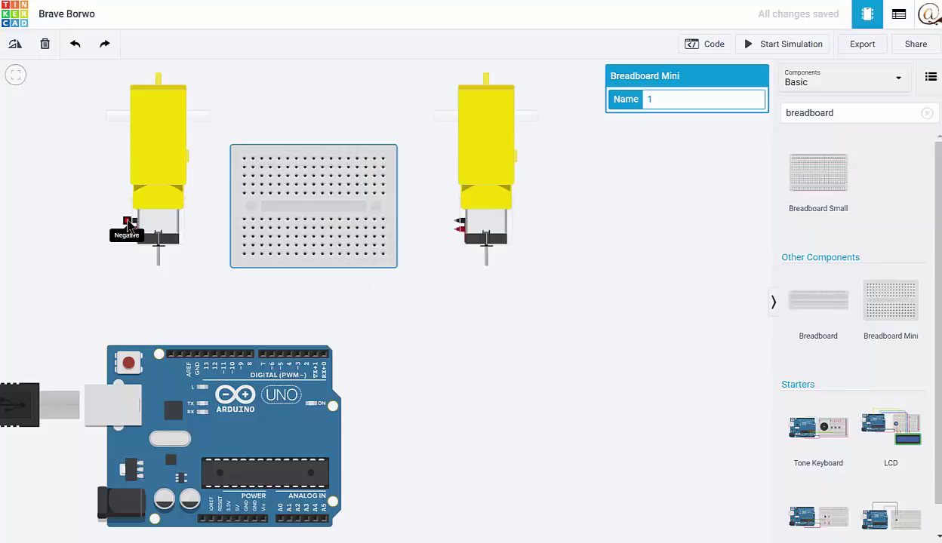
# Step: Wire each gearmotor's negative terminal to the nearest end column of the breadboard, in the first row below its centre gap
pyautogui.click(128, 223)
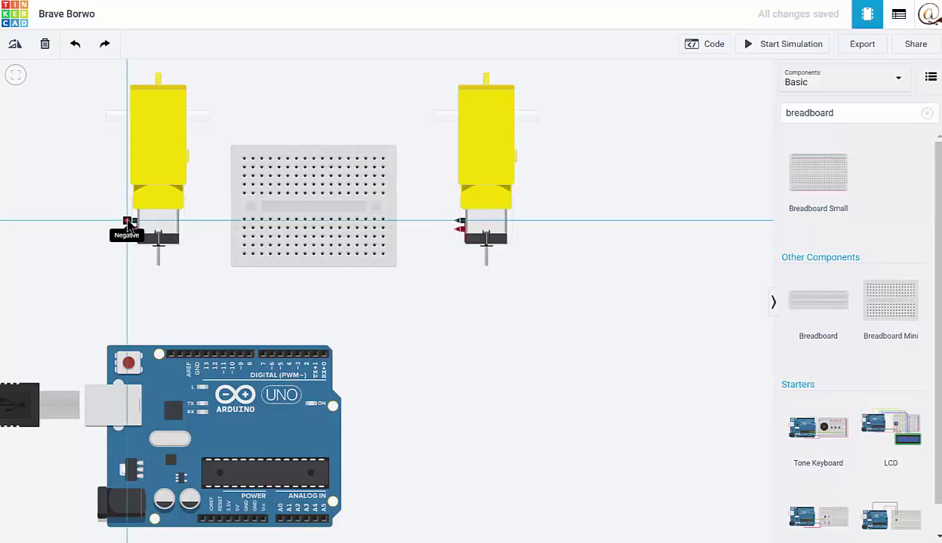
pyautogui.click(245, 220)
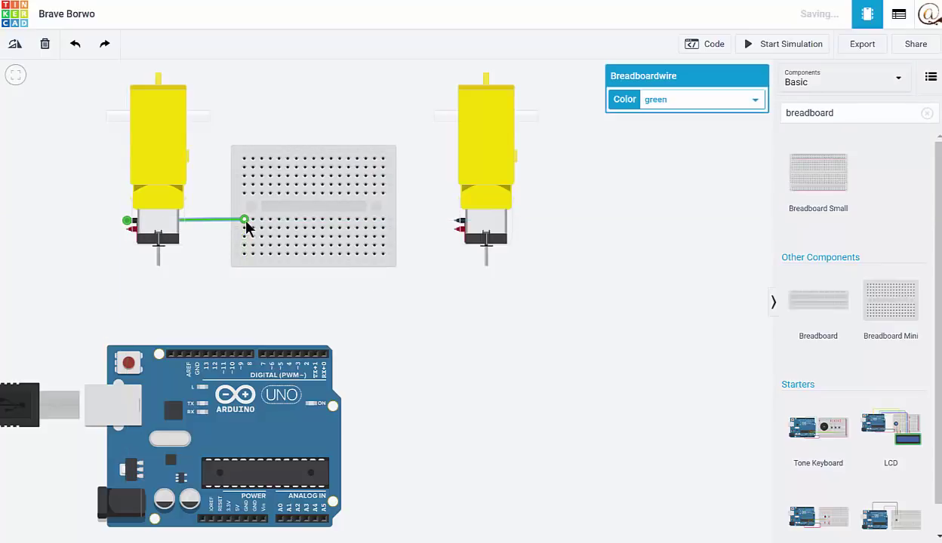
pyautogui.click(456, 222)
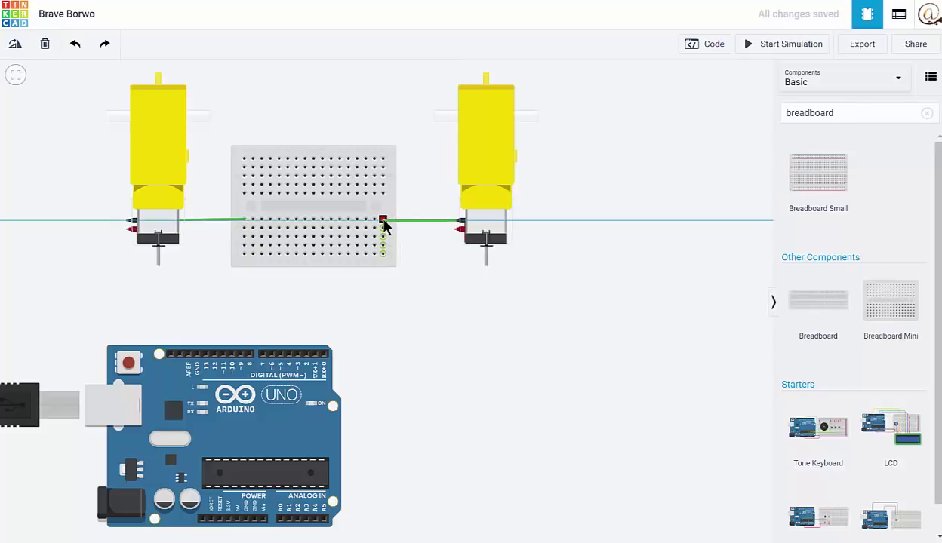
pyautogui.click(384, 220)
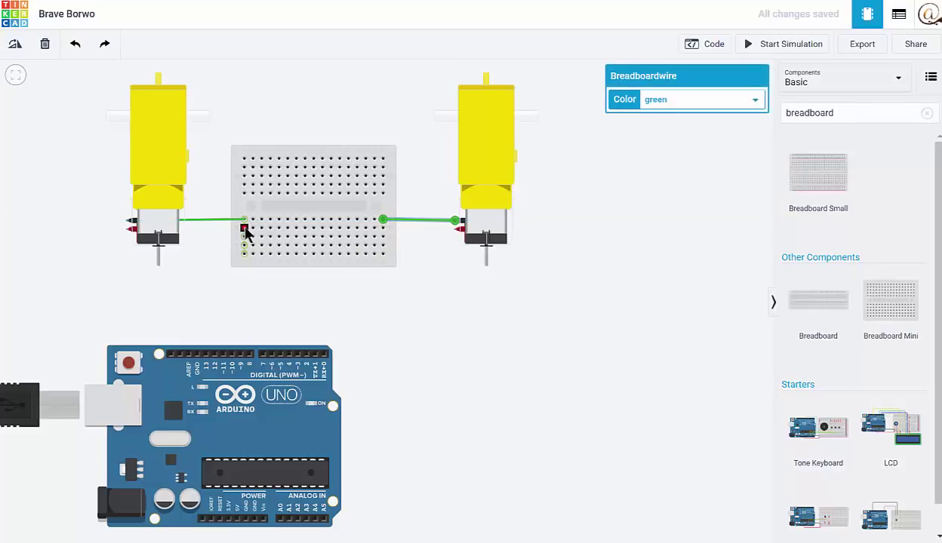
# Step: Join the breadboard's first and last columns with a black wire along the second row below the centre gap
pyautogui.click(244, 227)
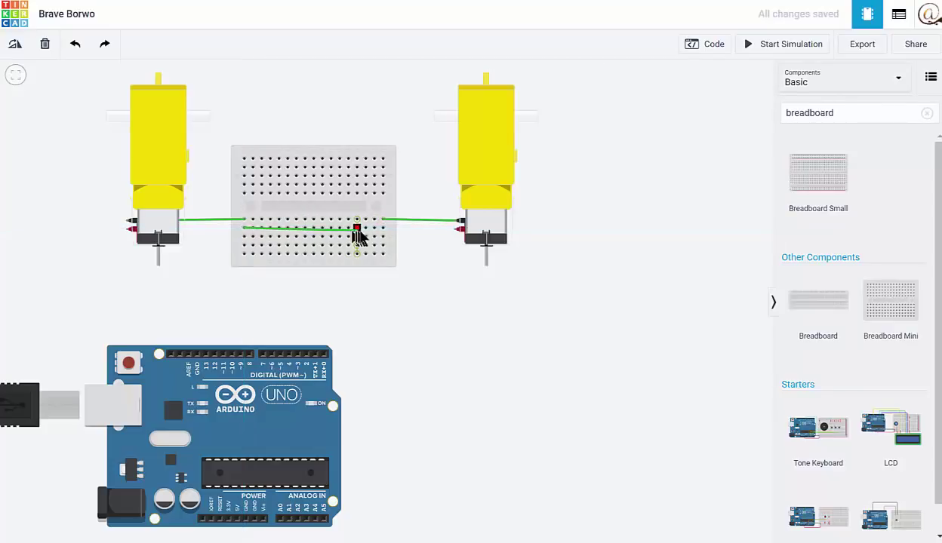
pyautogui.click(382, 228)
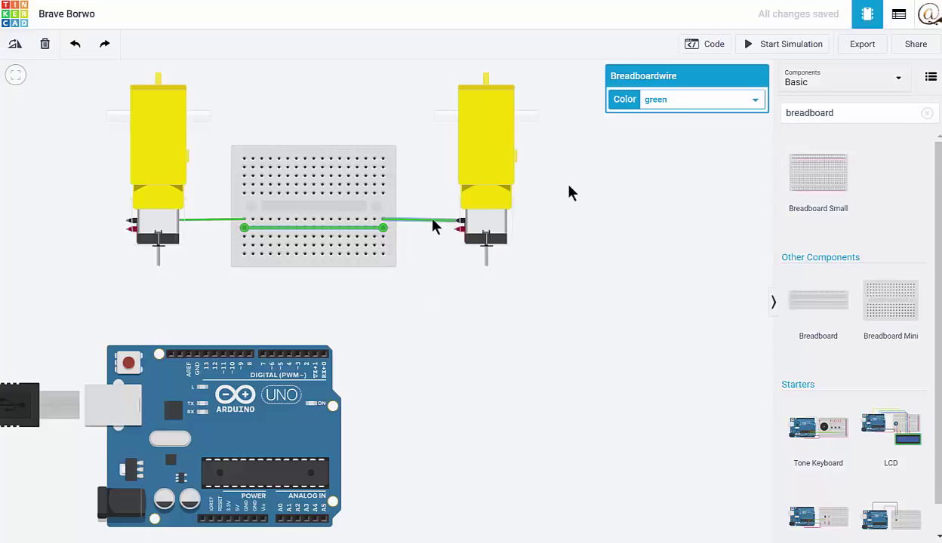
pyautogui.click(754, 100)
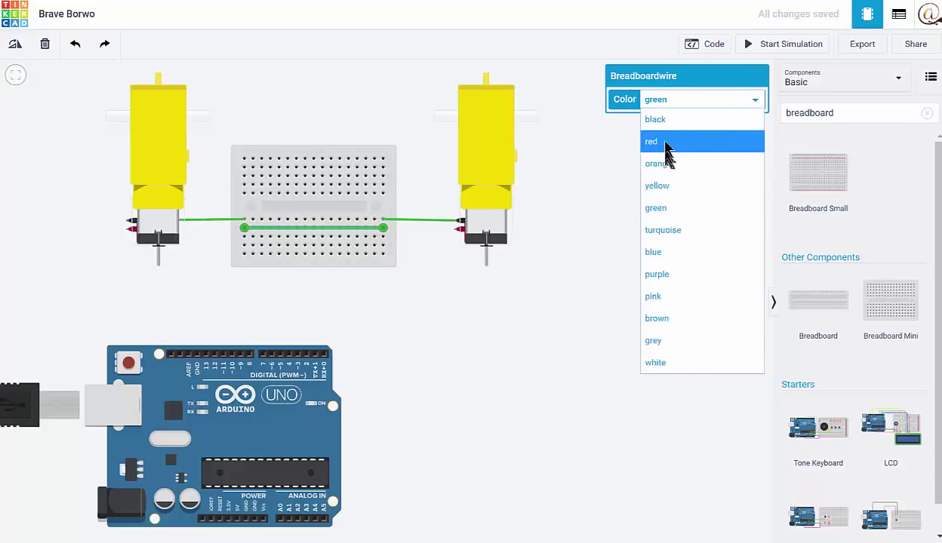
pyautogui.click(655, 120)
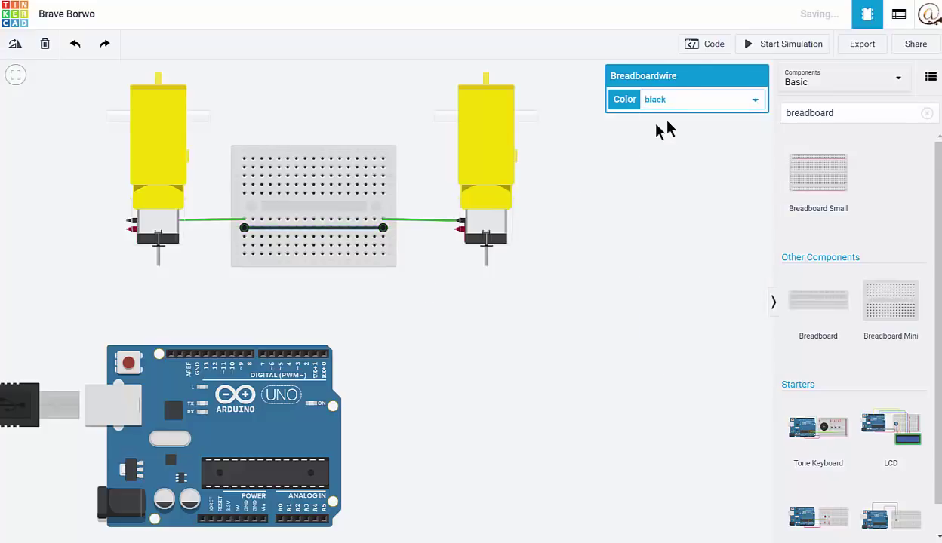
# Step: Change both wires from the gearmotors' negative terminals to black
pyautogui.click(430, 223)
pyautogui.click(430, 224)
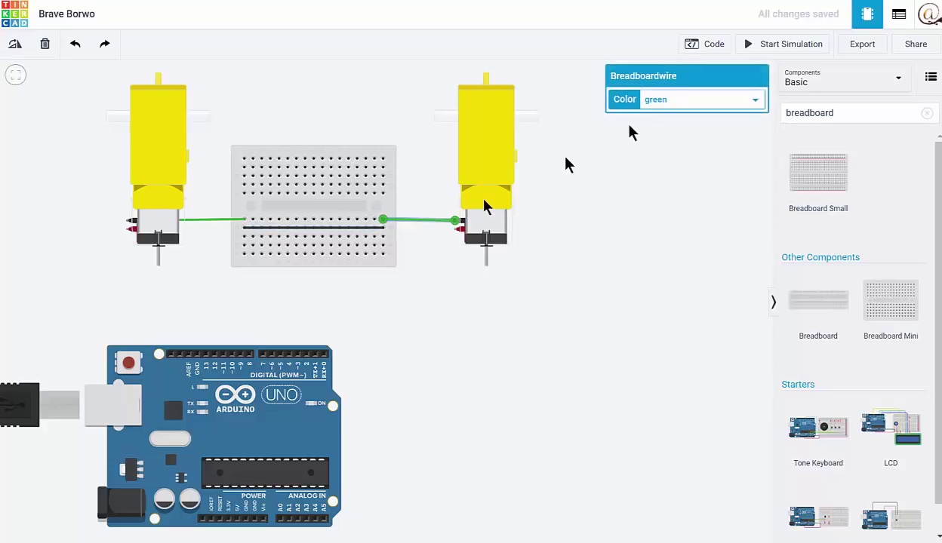
pyautogui.click(667, 103)
pyautogui.click(655, 119)
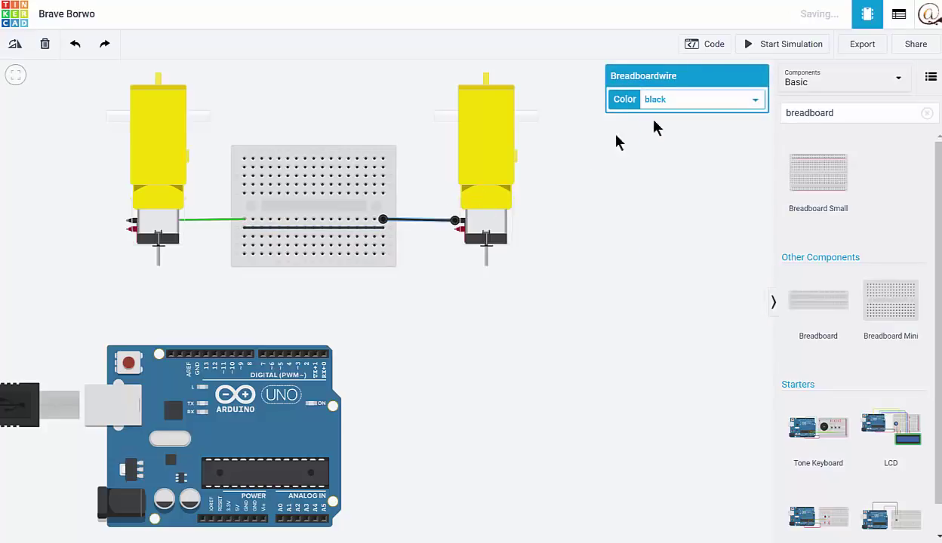
pyautogui.click(226, 220)
pyautogui.click(656, 101)
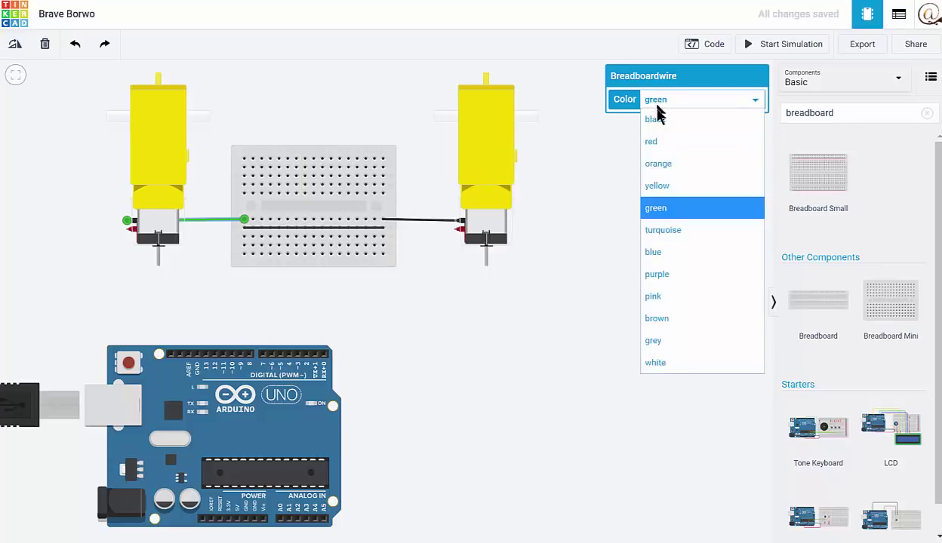
pyautogui.click(655, 122)
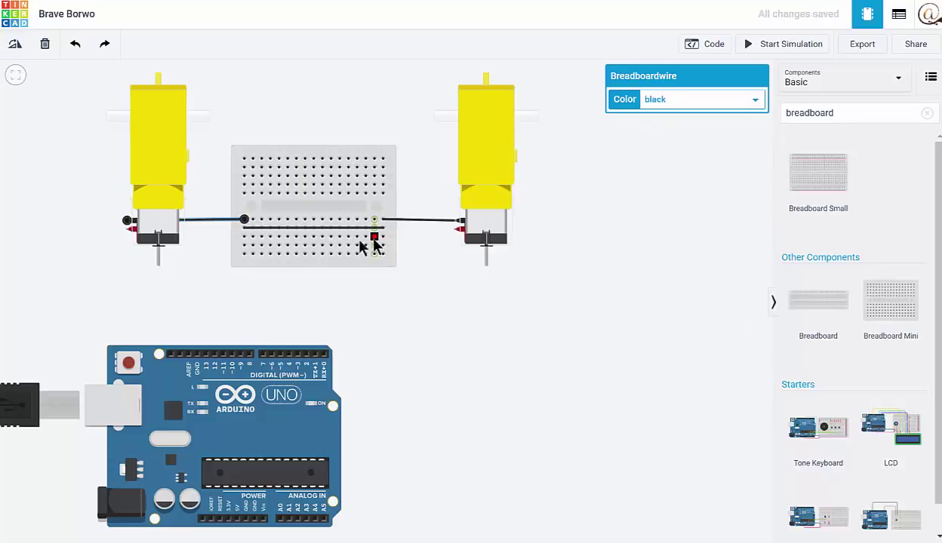
# Step: Connect the bottom hole of the breadboard's first column to the Arduino's digital-side GND pin with a black wire
pyautogui.click(243, 254)
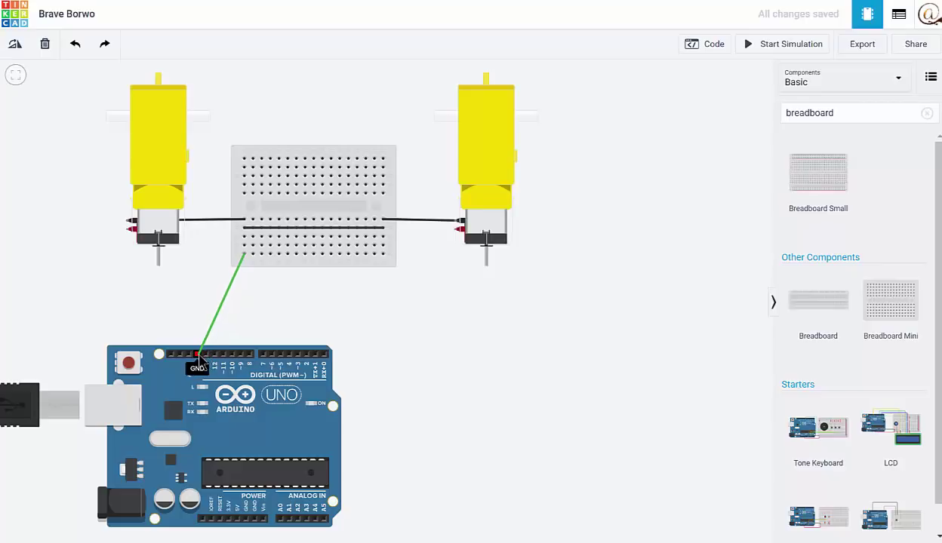
pyautogui.click(197, 354)
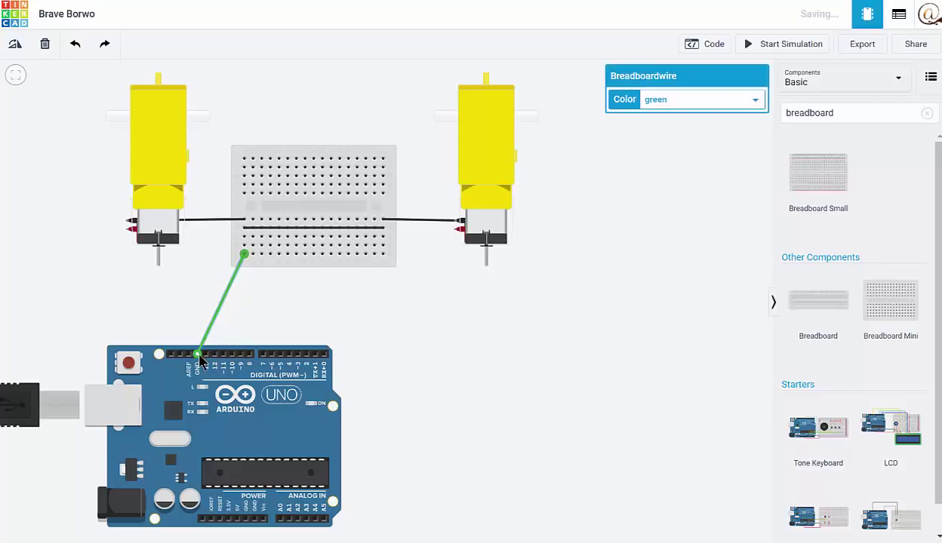
pyautogui.click(695, 101)
pyautogui.click(667, 121)
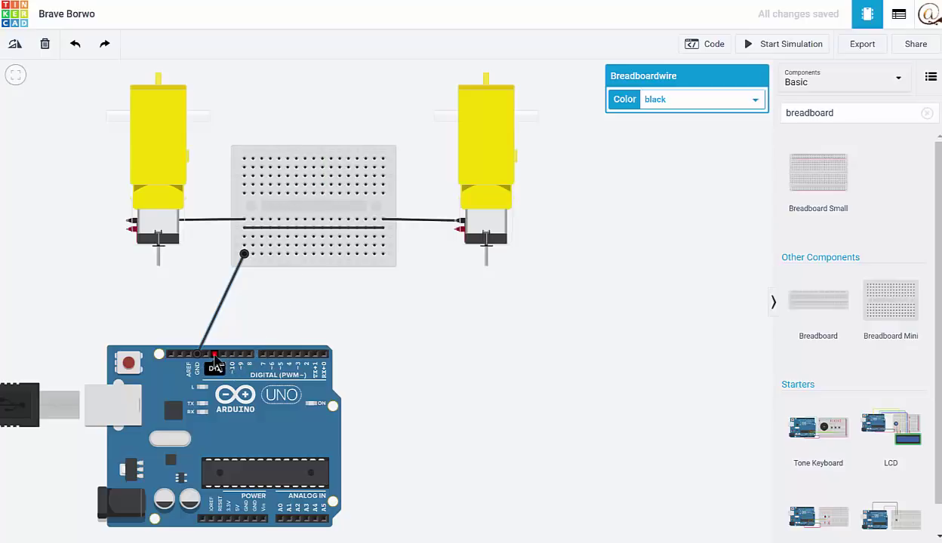
# Step: Connect Arduino pin 12 to the bottom hole of the breadboard's third column with a yellow wire
pyautogui.click(215, 356)
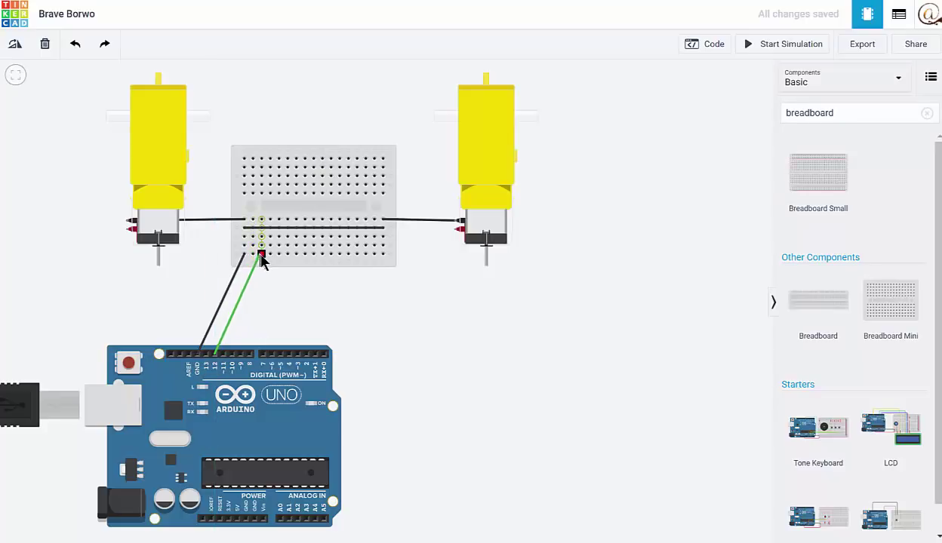
pyautogui.click(262, 255)
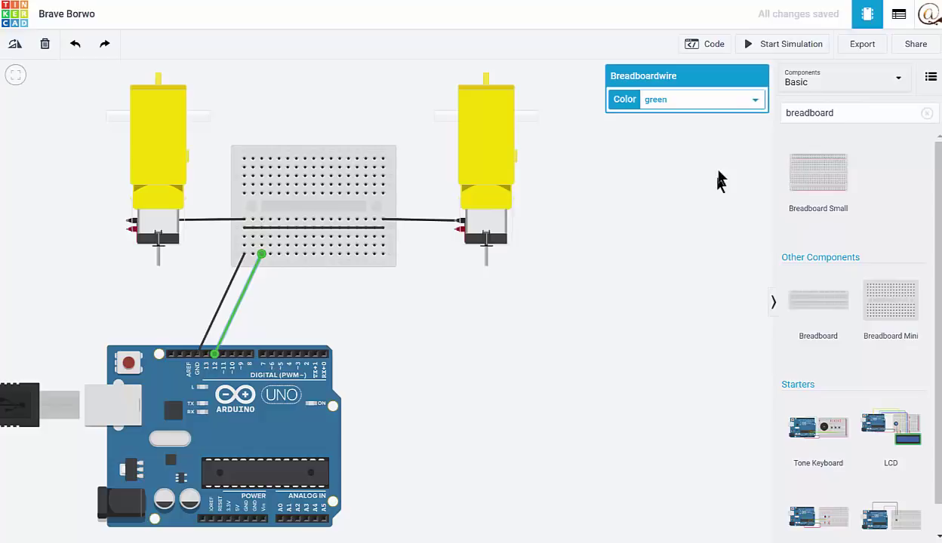
pyautogui.click(694, 99)
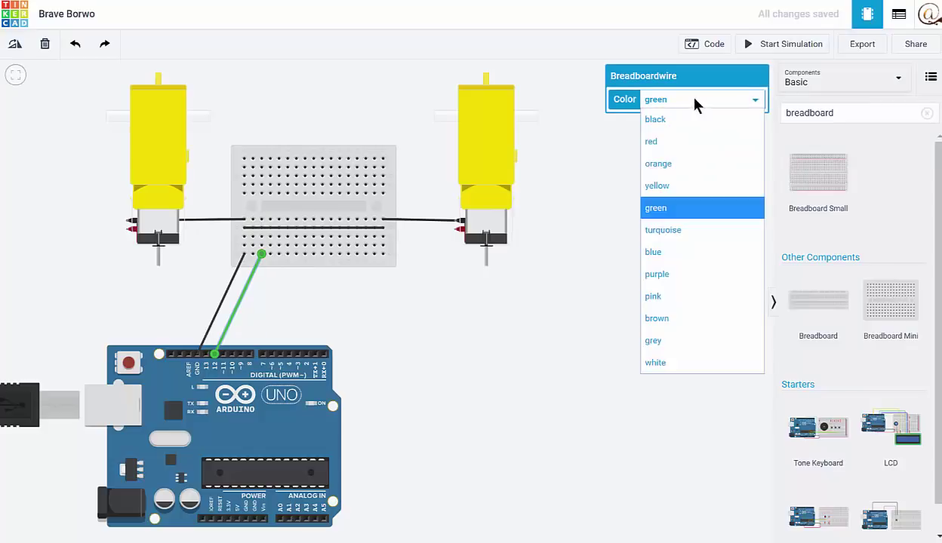
pyautogui.click(668, 186)
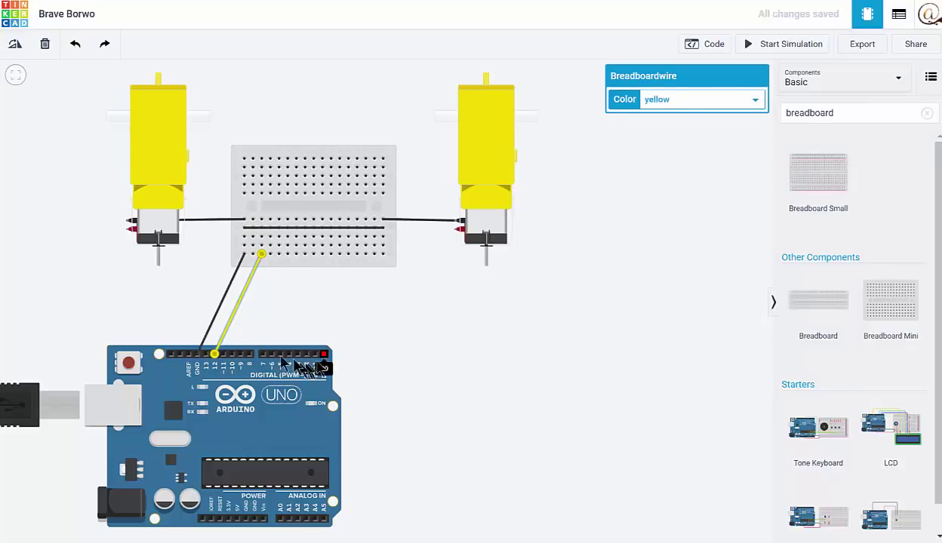
# Step: Connect Arduino pin 10 to the bottom hole of the breadboard's third-to-last column with a blue wire
pyautogui.click(234, 353)
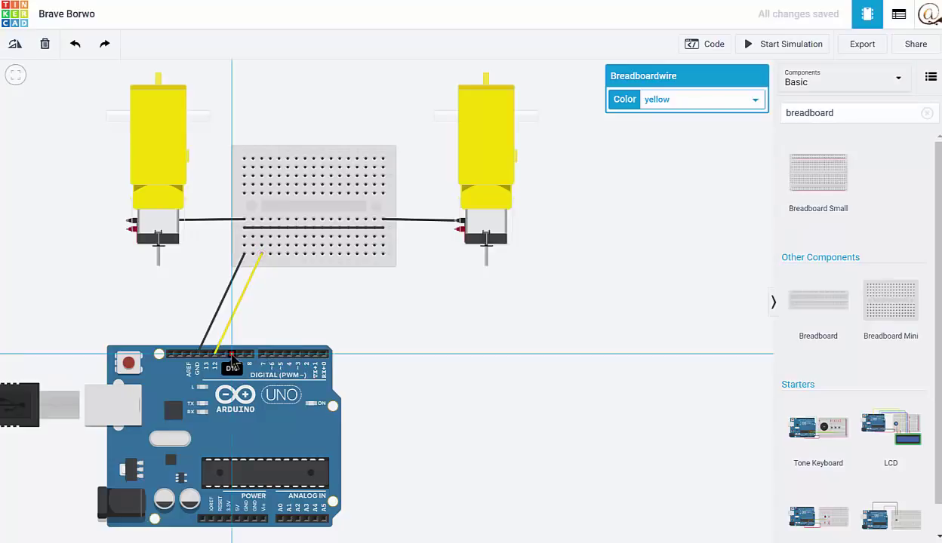
pyautogui.click(313, 255)
pyautogui.moveTo(313, 256); pyautogui.dragTo(365, 255)
pyautogui.click(667, 101)
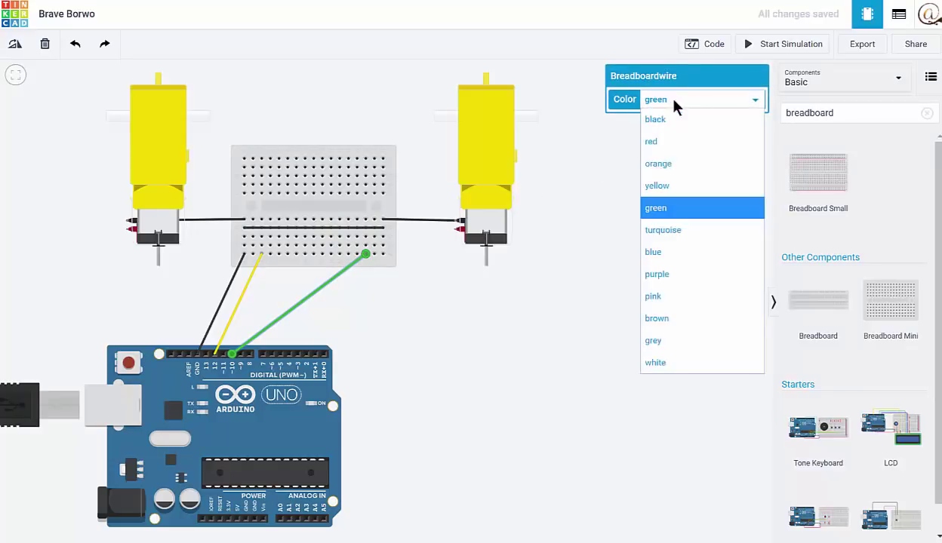
pyautogui.click(664, 255)
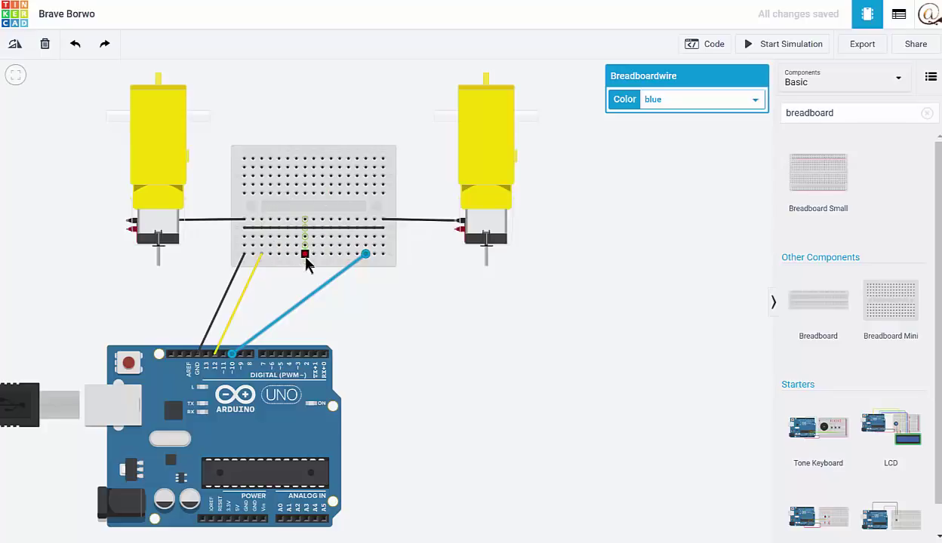
# Step: Connect the third-to-last breadboard column, third row below the gap, to the right gearmotor's positive terminal with a blue wire
pyautogui.click(365, 255)
pyautogui.click(365, 238)
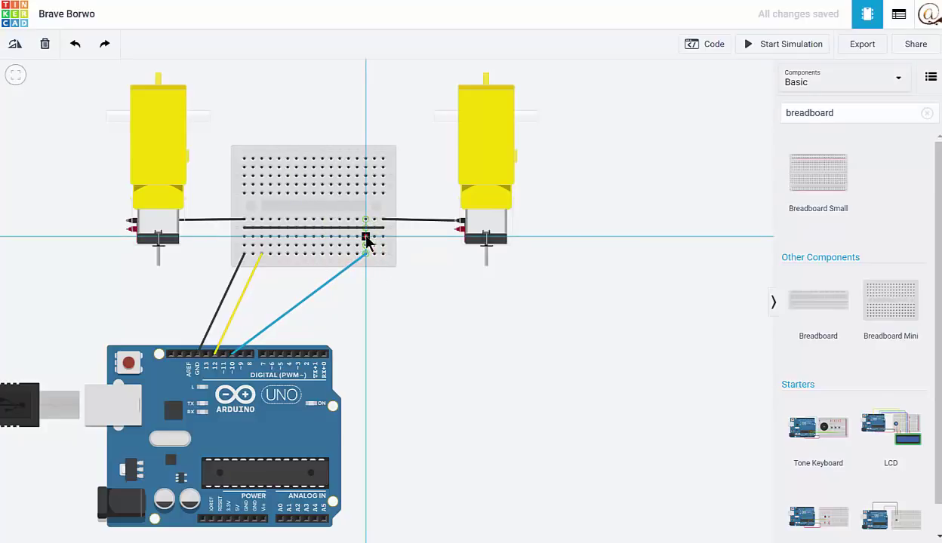
pyautogui.click(455, 230)
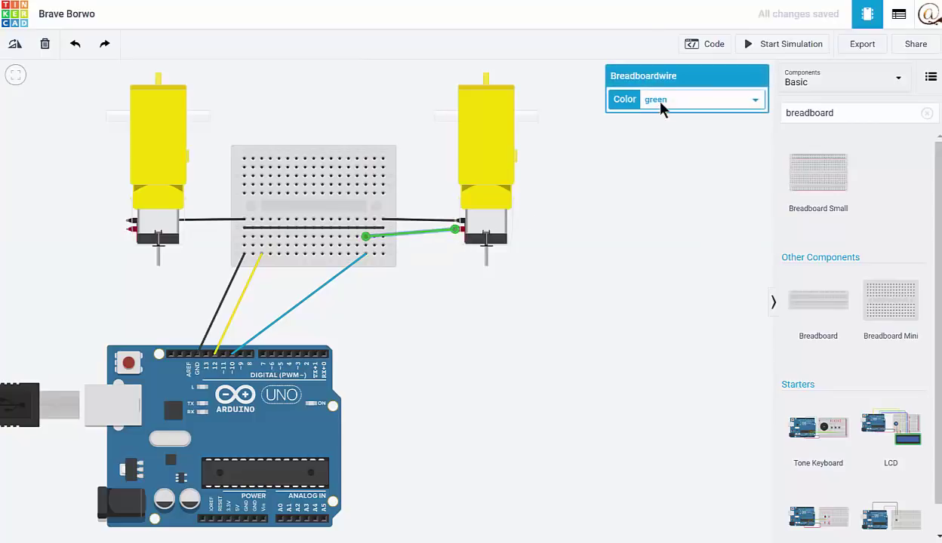
pyautogui.click(661, 106)
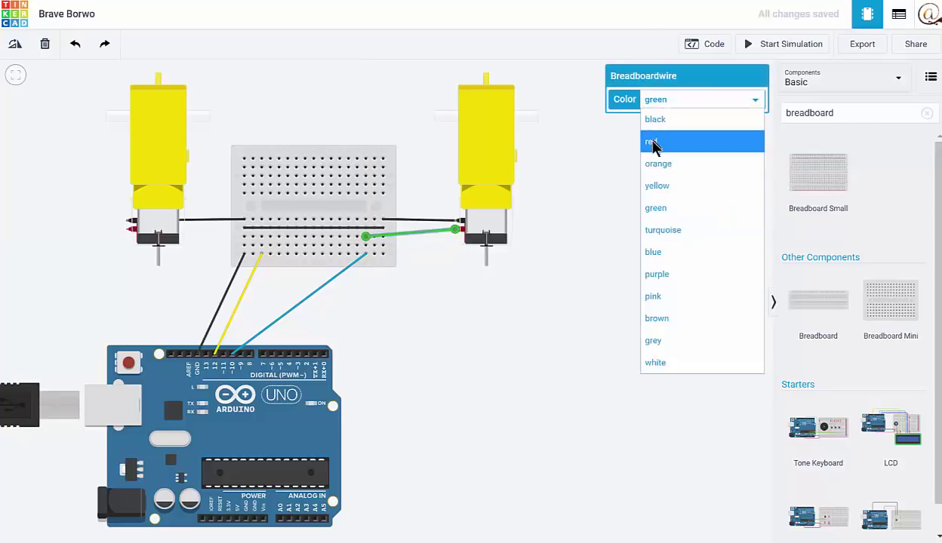
pyautogui.click(653, 252)
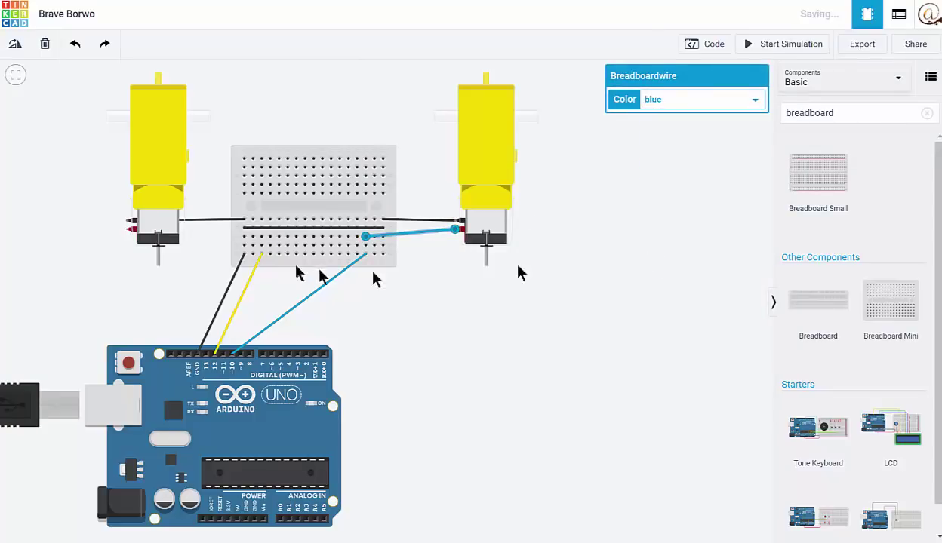
# Step: Connect the breadboard's third column, third row below the gap, to the left gearmotor's positive terminal with a yellow wire
pyautogui.click(262, 240)
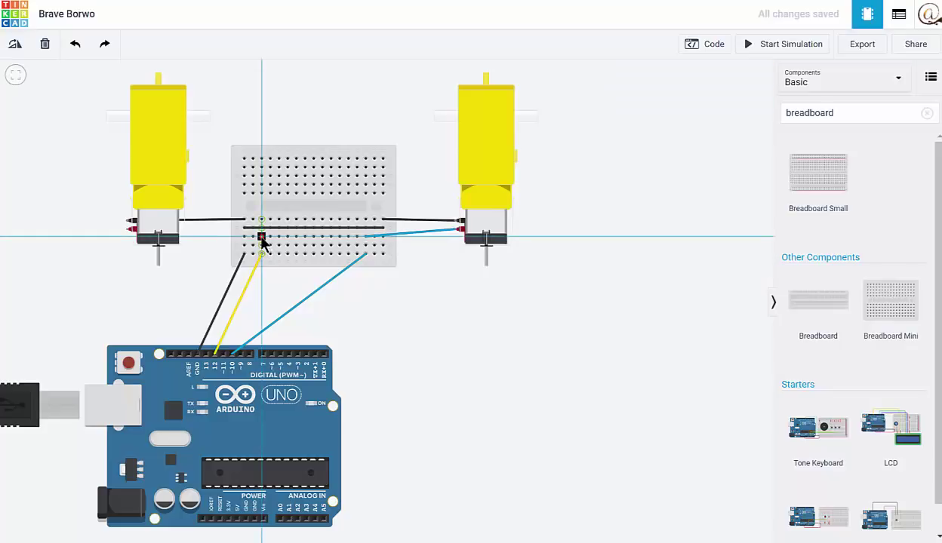
pyautogui.click(128, 231)
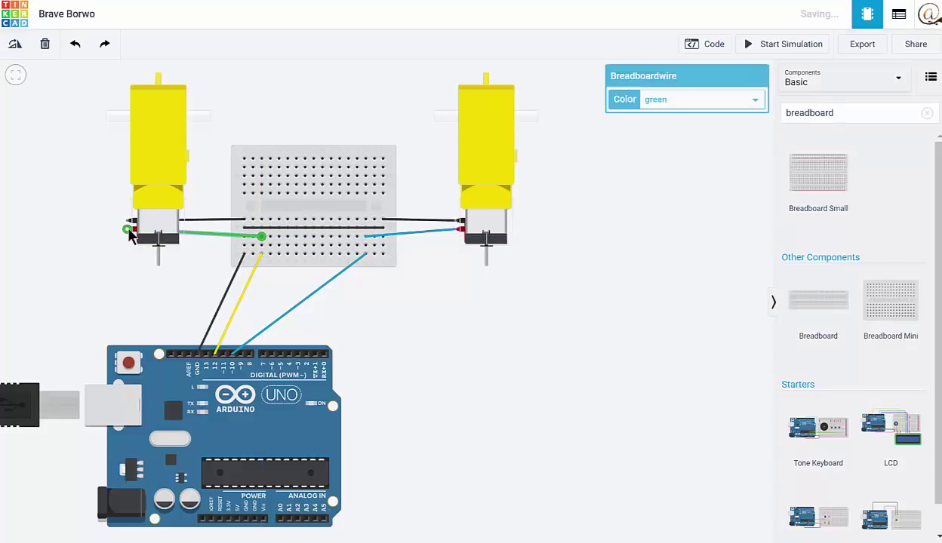
pyautogui.click(707, 103)
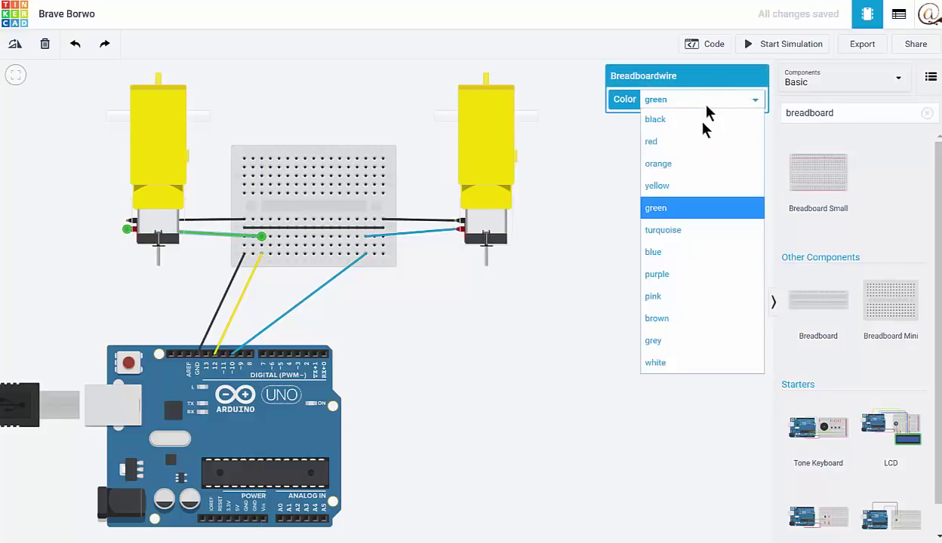
pyautogui.click(675, 189)
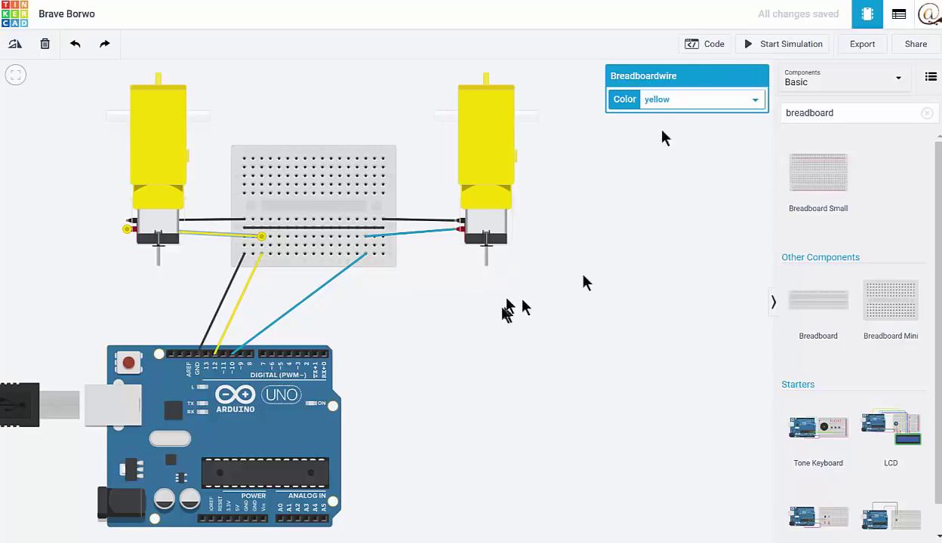
# Step: Open the Arduino's block code and delete the whole default built-in LED blink program
pyautogui.click(706, 46)
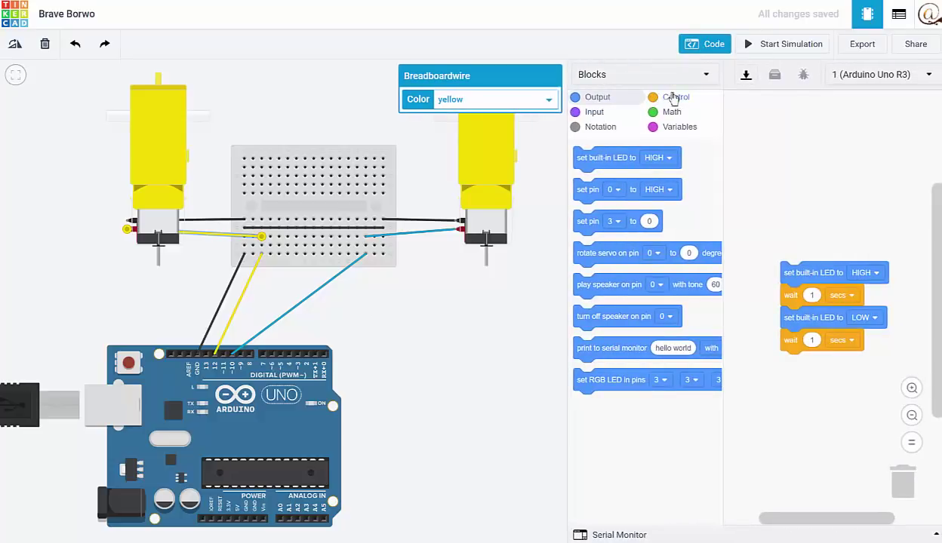
pyautogui.click(706, 76)
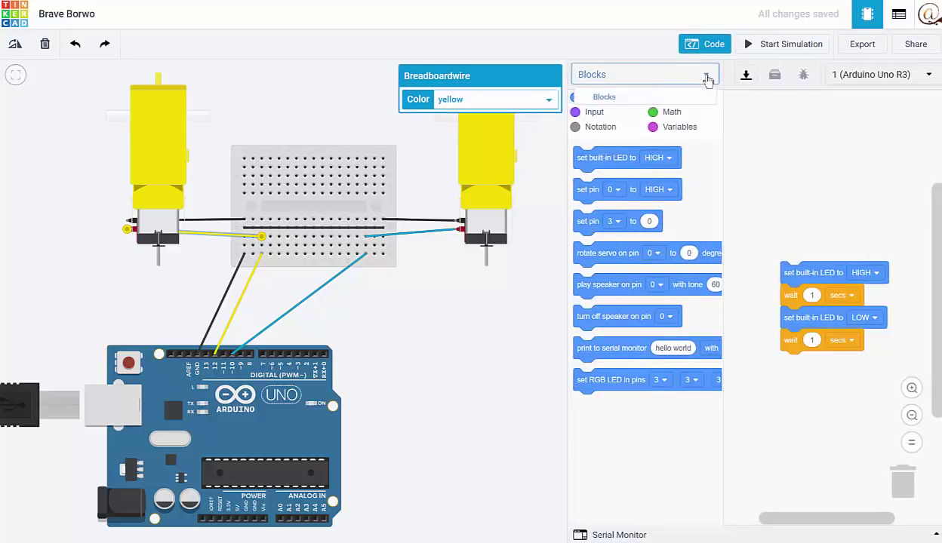
pyautogui.click(706, 76)
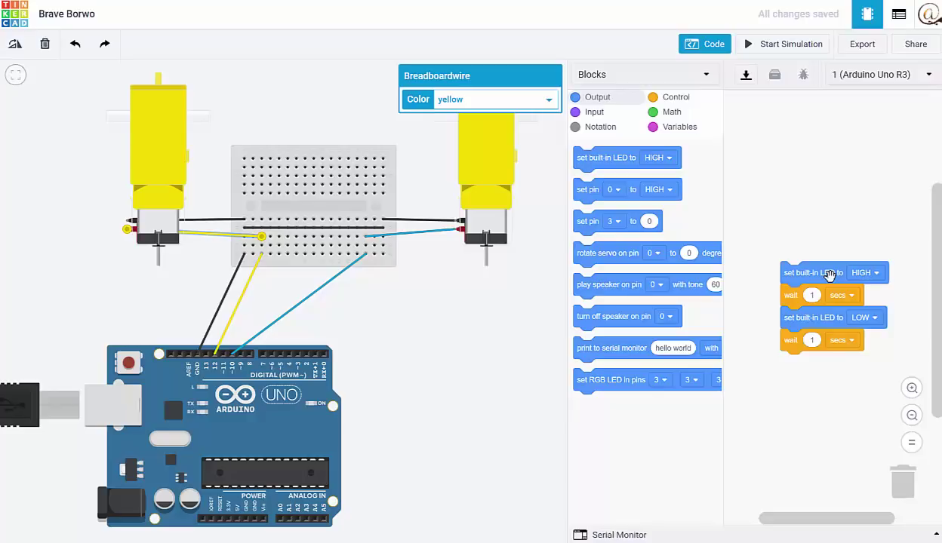
pyautogui.moveTo(824, 276); pyautogui.dragTo(618, 275)
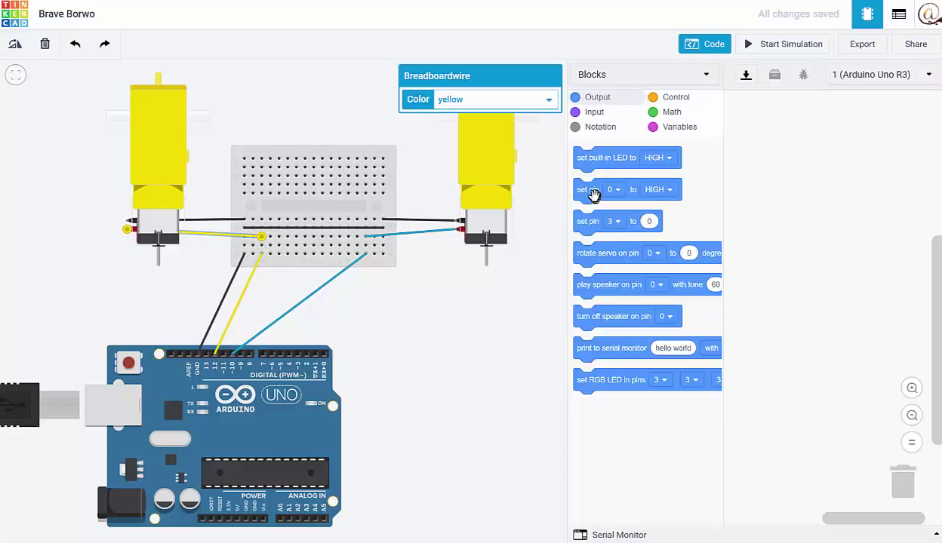
# Step: Add a block that sets pin 12 to HIGH and run the simulation
pyautogui.moveTo(592, 193); pyautogui.dragTo(779, 173)
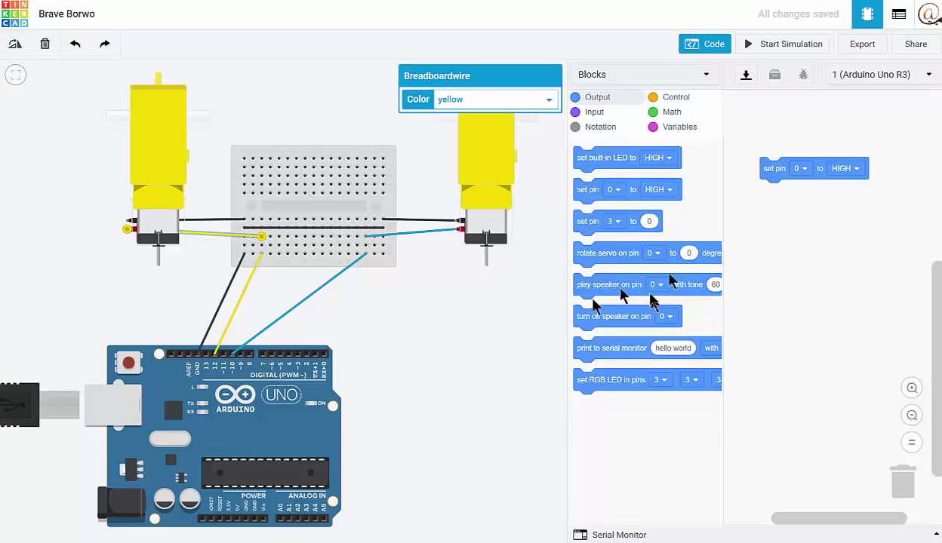
pyautogui.click(856, 169)
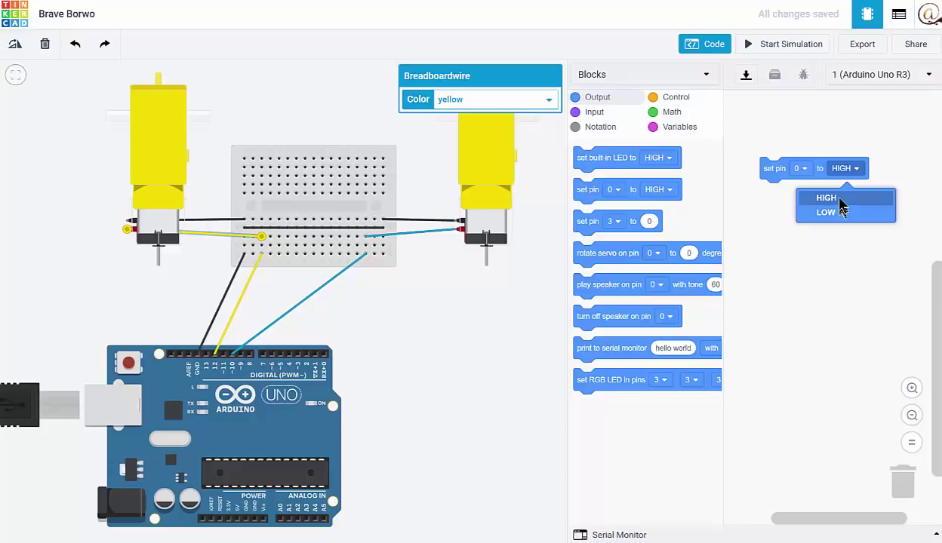
pyautogui.click(802, 171)
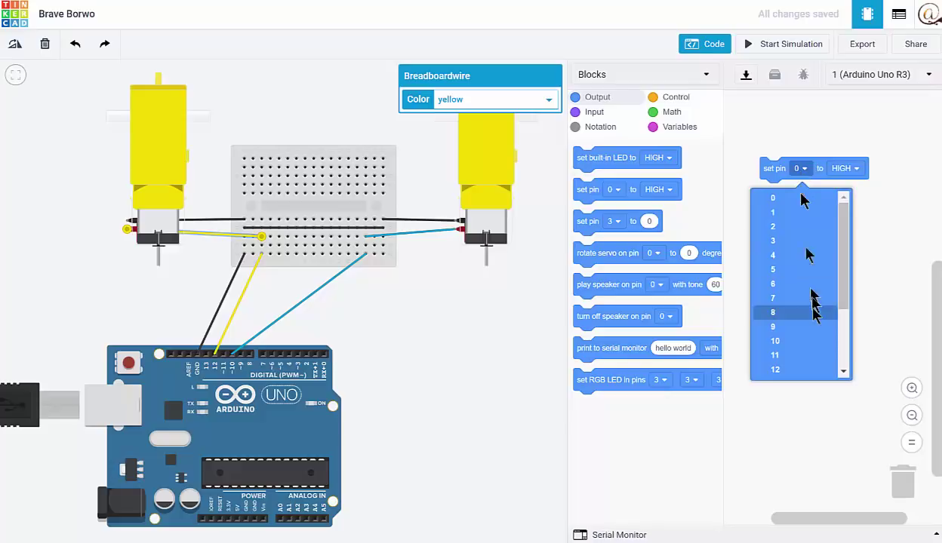
pyautogui.click(786, 372)
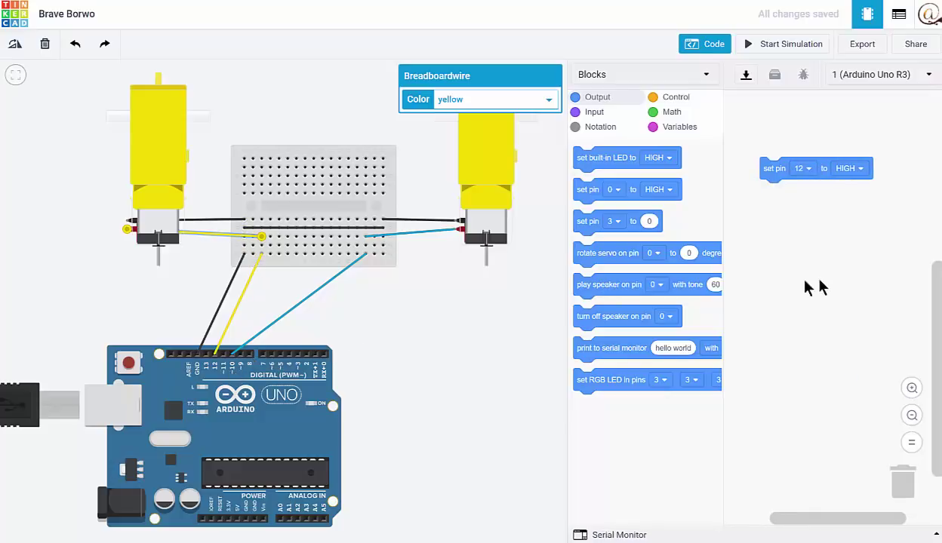
pyautogui.click(781, 45)
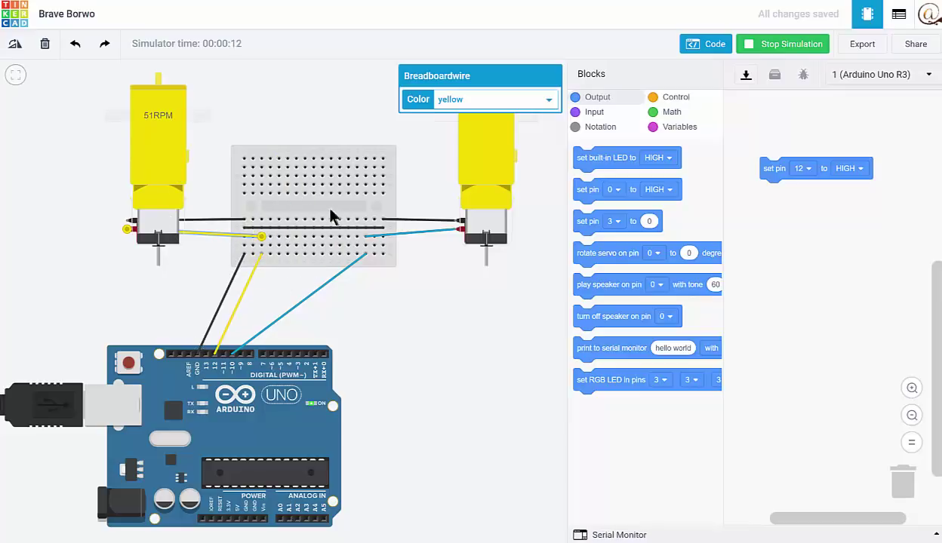
# Step: Change the set pin block to pin 10, run the simulation again, and stop it
pyautogui.click(807, 169)
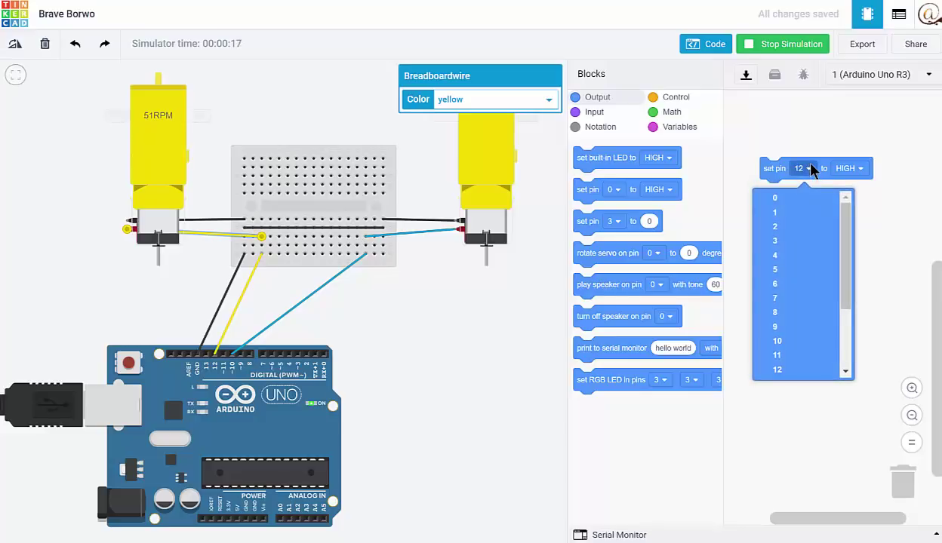
pyautogui.click(790, 344)
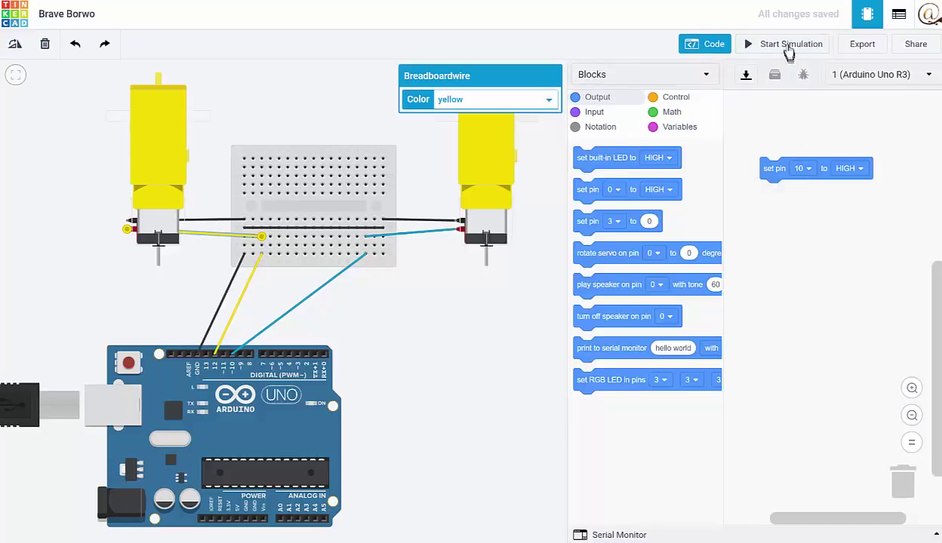
pyautogui.click(789, 45)
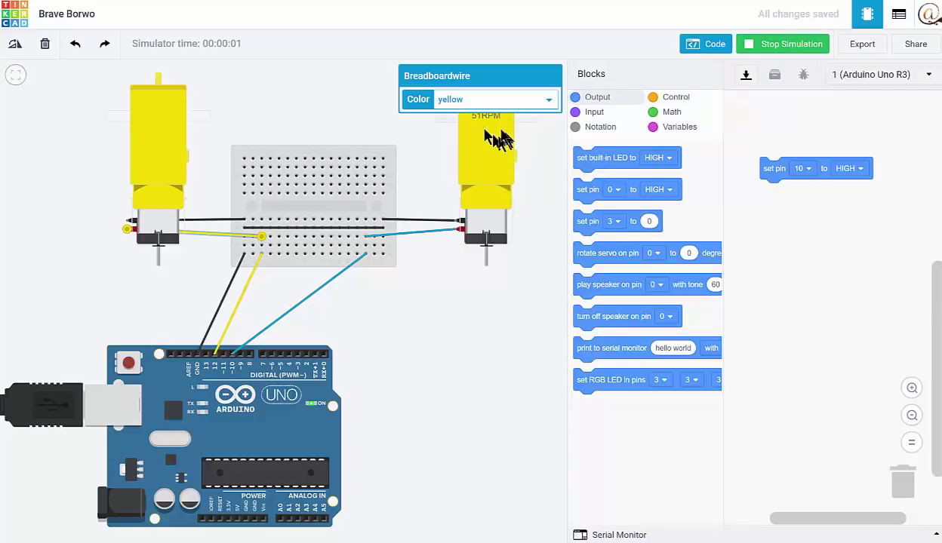
pyautogui.click(424, 324)
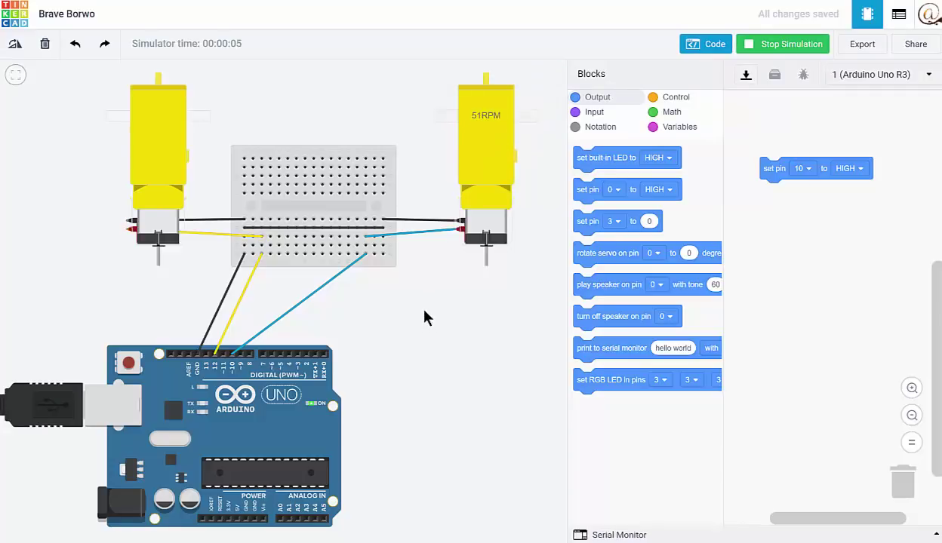
pyautogui.click(783, 45)
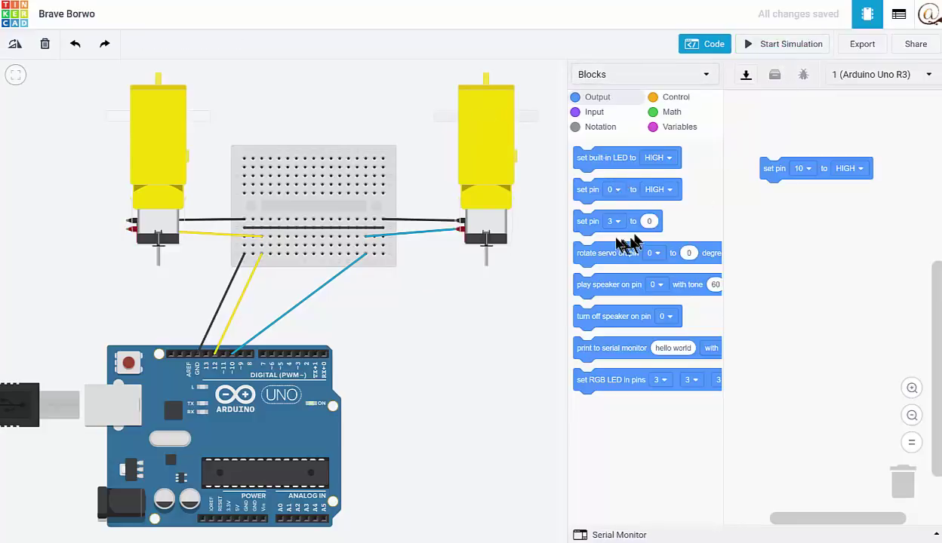
# Step: Add a second block below that sets pin 12 to HIGH, and run the simulation
pyautogui.moveTo(588, 195); pyautogui.dragTo(773, 192)
pyautogui.click(803, 192)
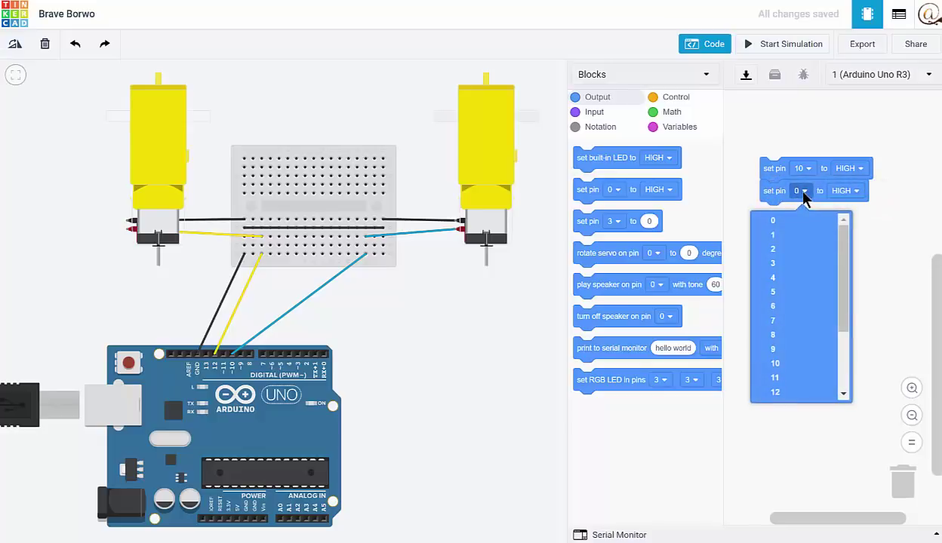
pyautogui.click(781, 377)
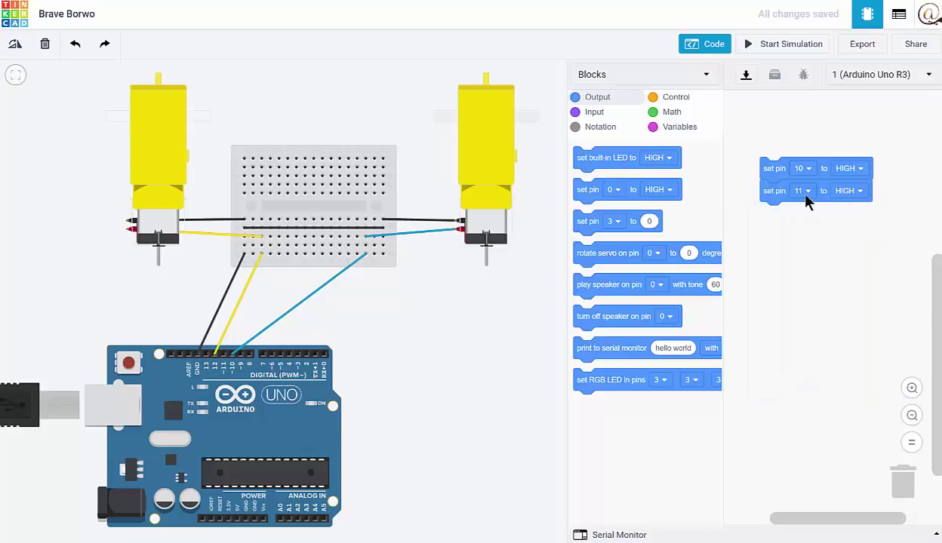
pyautogui.click(805, 192)
pyautogui.click(781, 393)
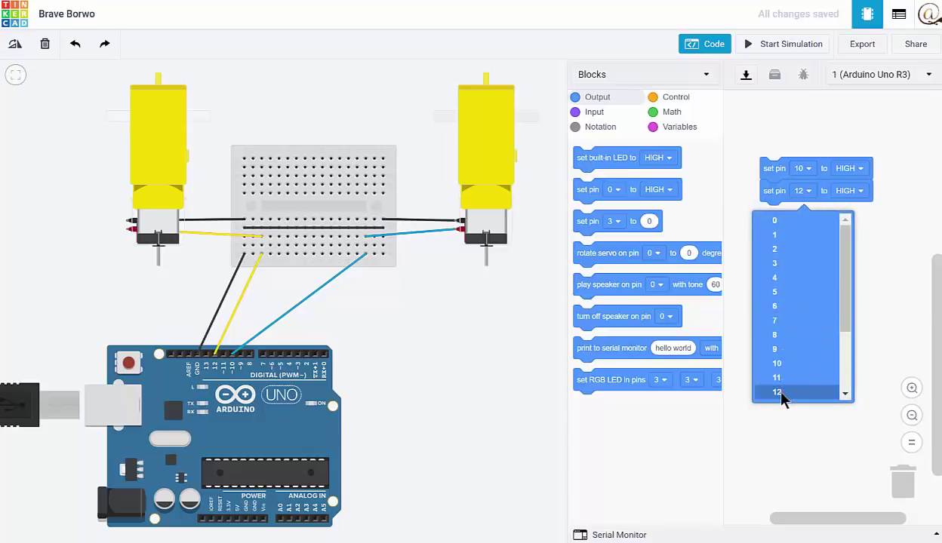
pyautogui.click(783, 45)
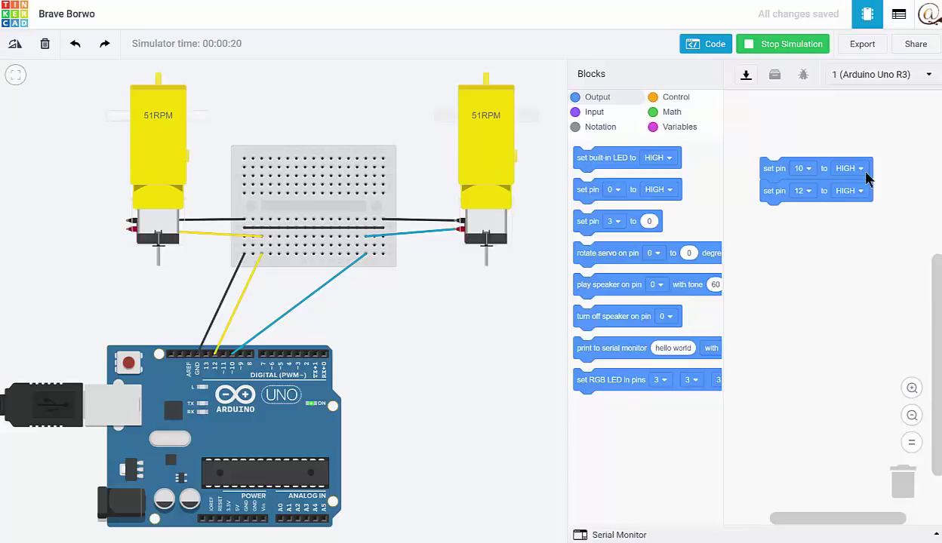
# Step: Append a 1-second wait block and two more digital set pin blocks to the end of the program
pyautogui.click(657, 99)
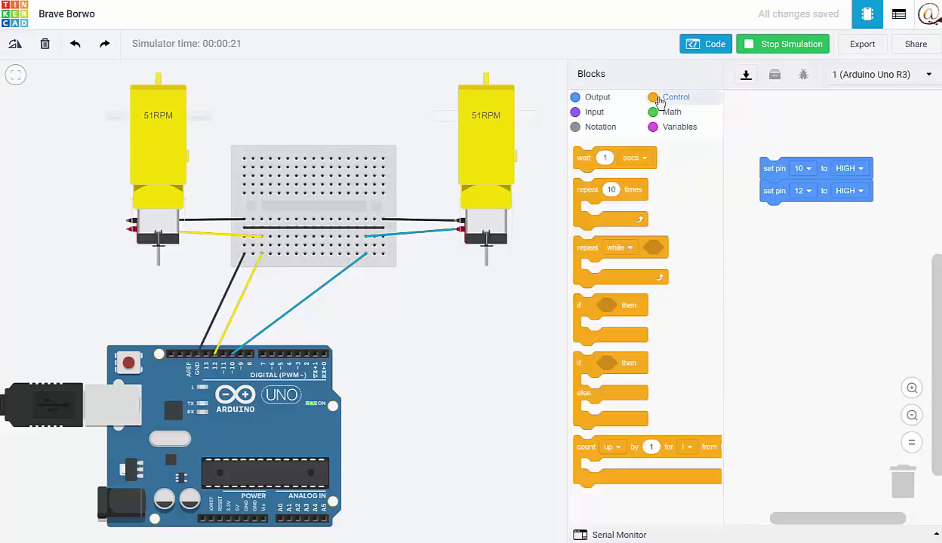
pyautogui.moveTo(584, 157); pyautogui.dragTo(773, 216)
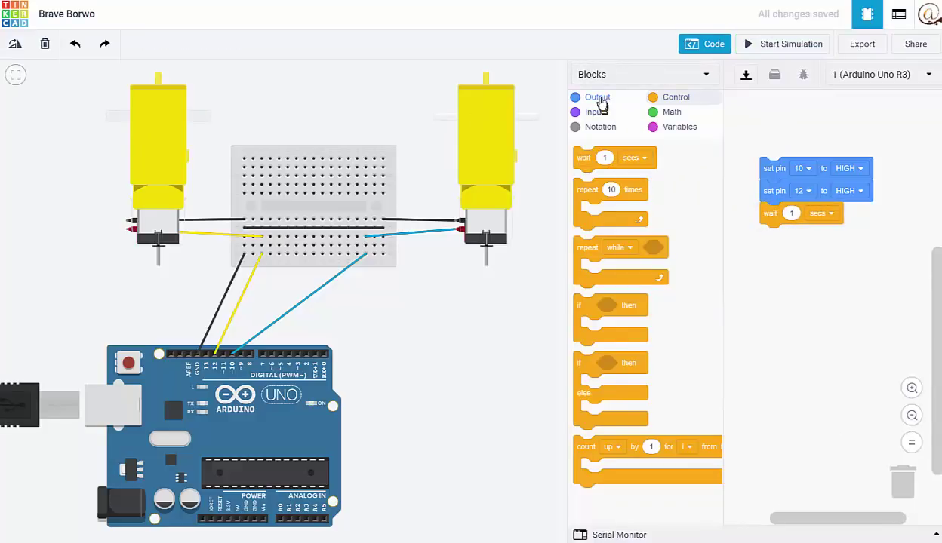
pyautogui.click(597, 99)
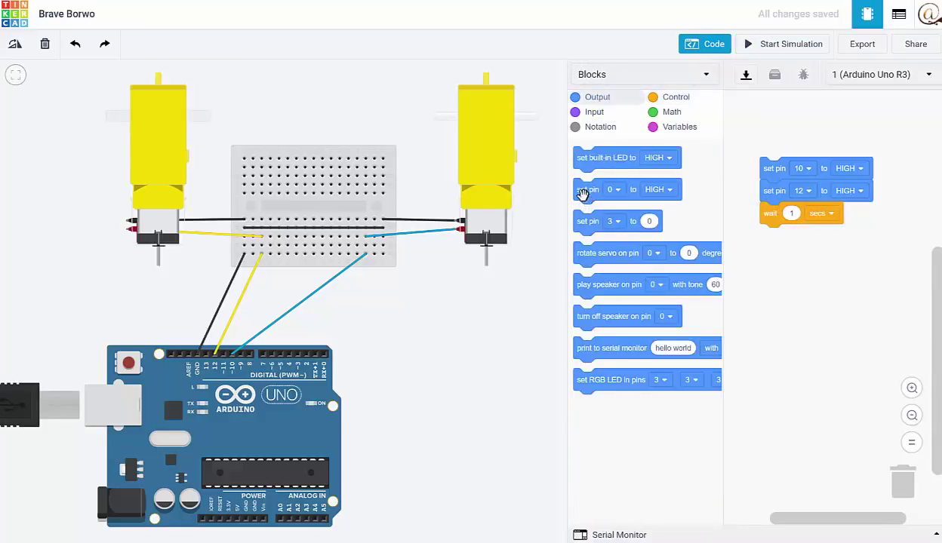
pyautogui.moveTo(583, 193); pyautogui.dragTo(770, 240)
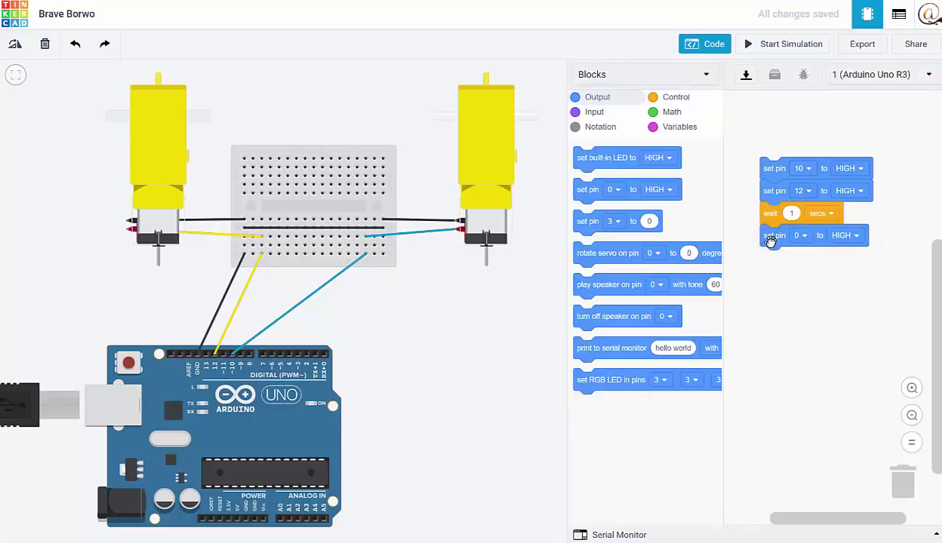
pyautogui.moveTo(587, 190); pyautogui.dragTo(774, 260)
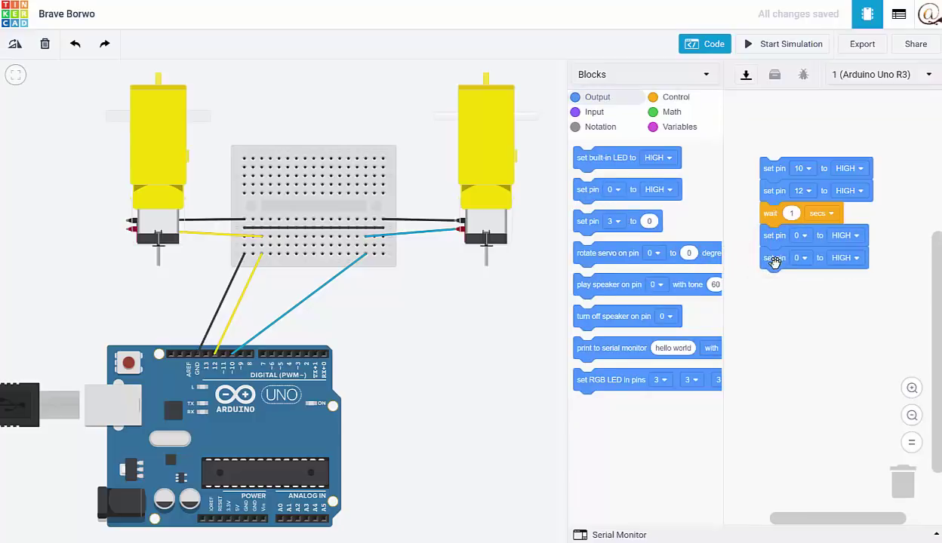
# Step: Set the last two set pin blocks to LOW and run the simulation
pyautogui.click(858, 237)
pyautogui.click(856, 258)
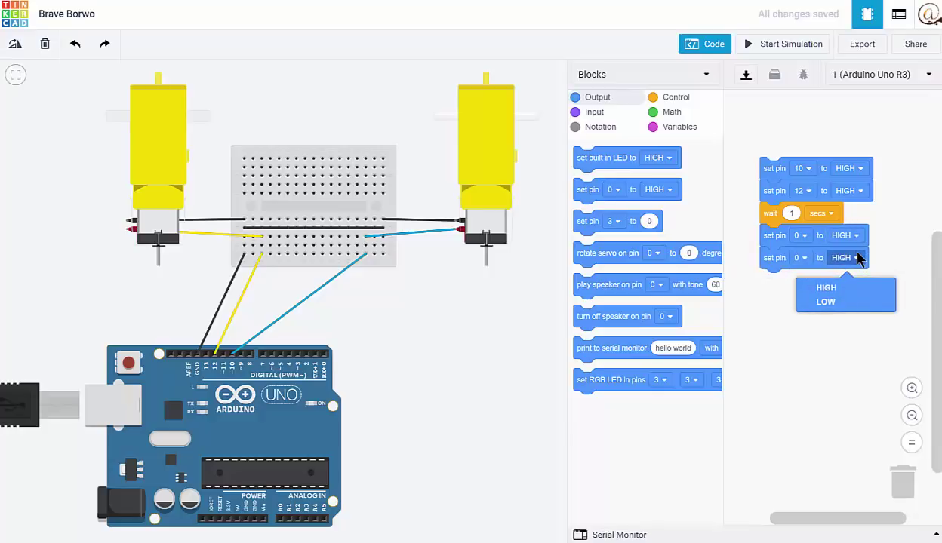
pyautogui.click(826, 302)
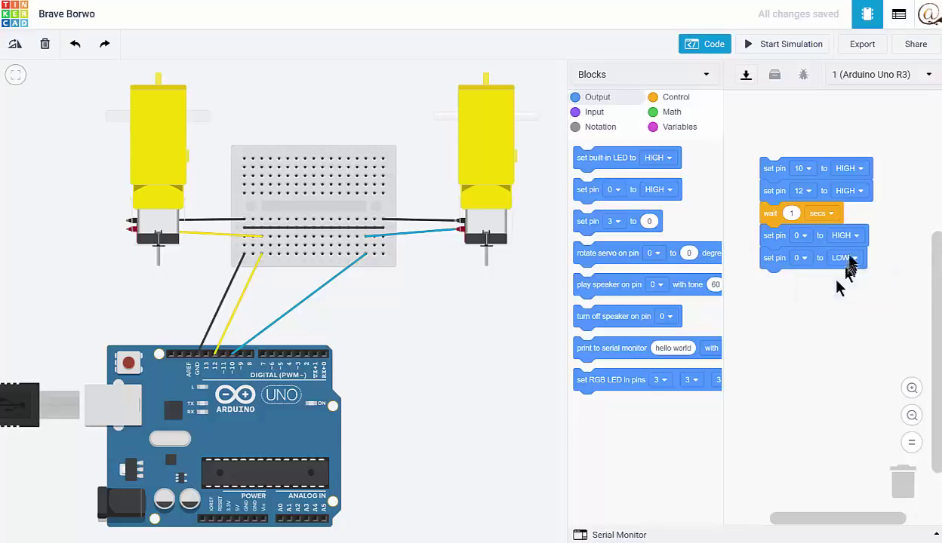
pyautogui.click(858, 237)
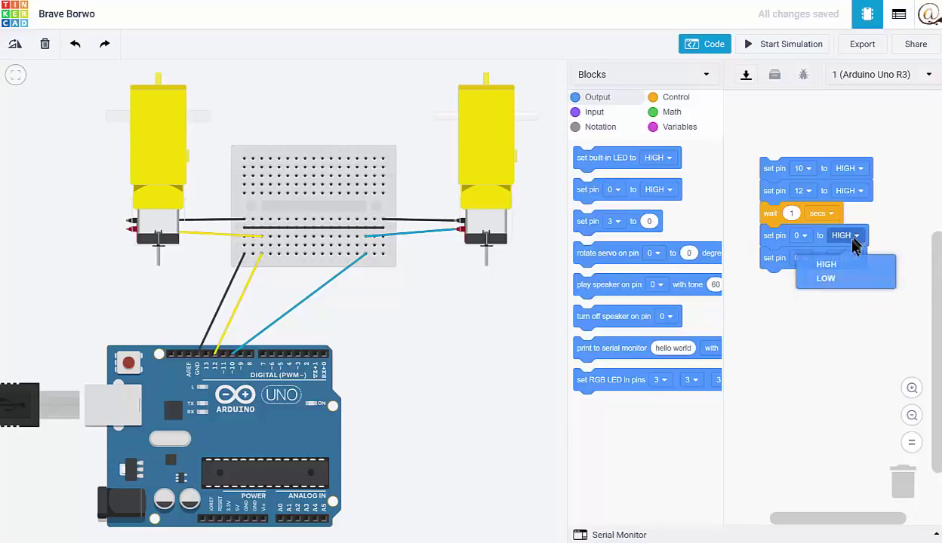
pyautogui.click(827, 286)
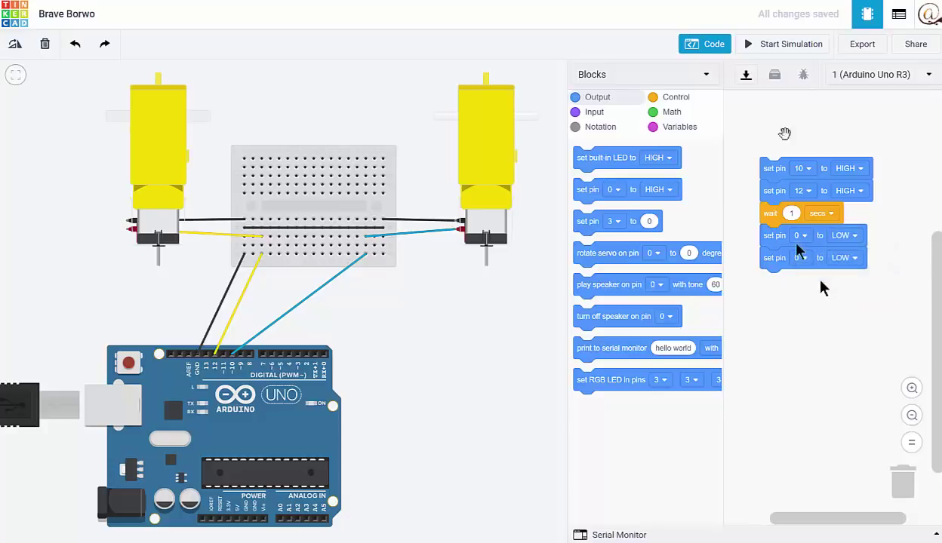
pyautogui.click(798, 45)
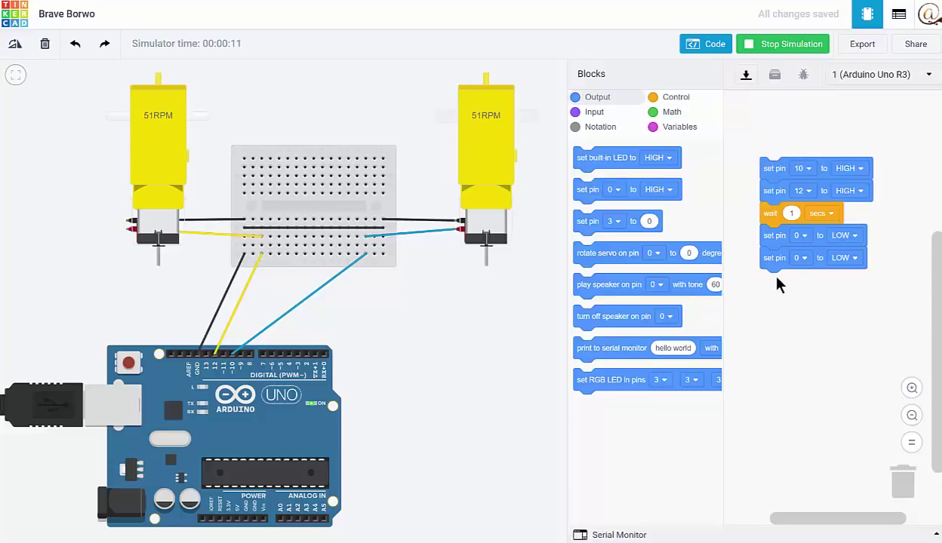
# Step: Append a wait block of 4 seconds to the end of the program and run the simulation
pyautogui.click(665, 104)
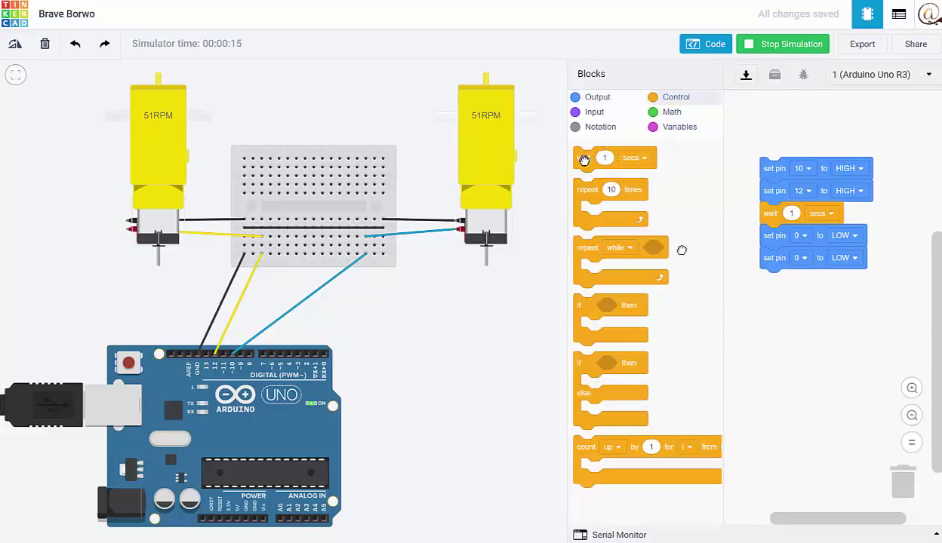
pyautogui.moveTo(584, 157); pyautogui.dragTo(780, 278)
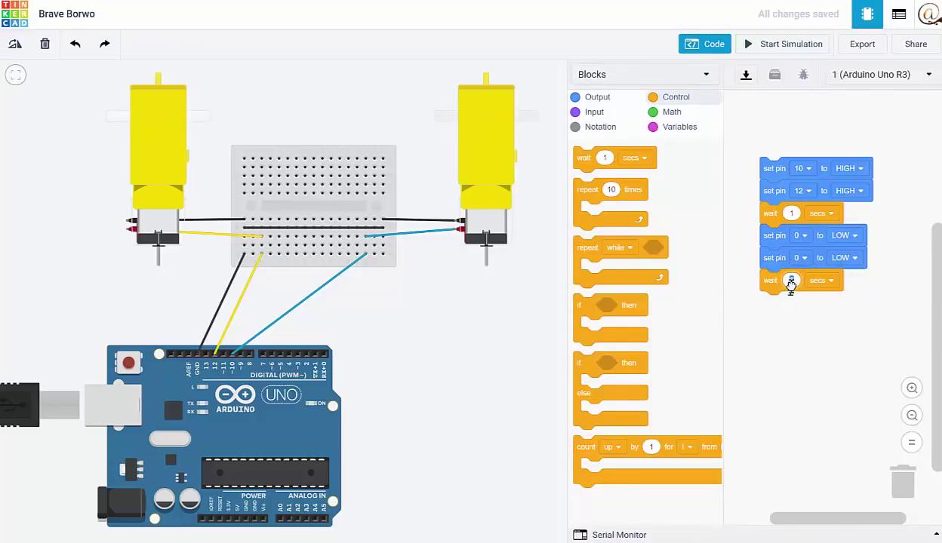
pyautogui.click(790, 281)
pyautogui.write('4')
pyautogui.click(787, 45)
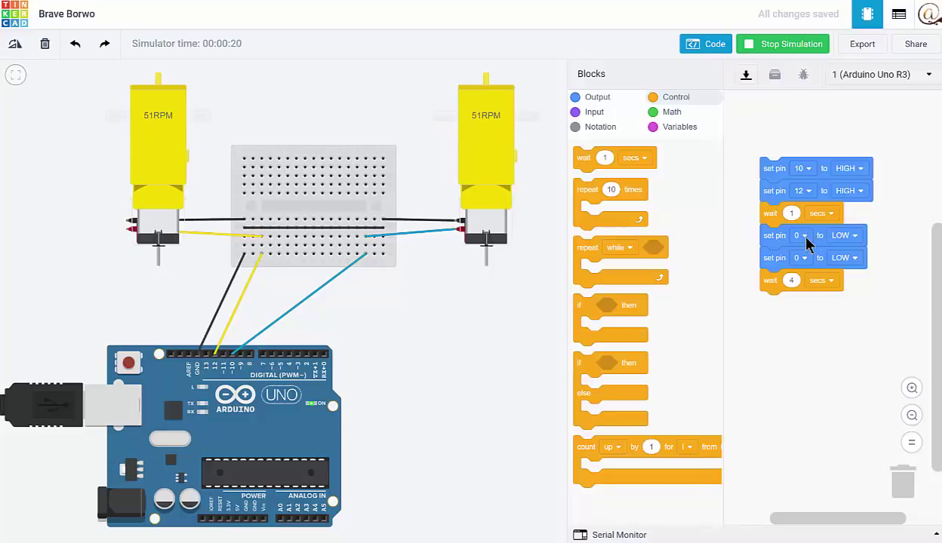
# Step: Assign pins 10 and 12 to the two LOW set pin blocks, respectively, and run the simulation
pyautogui.click(803, 240)
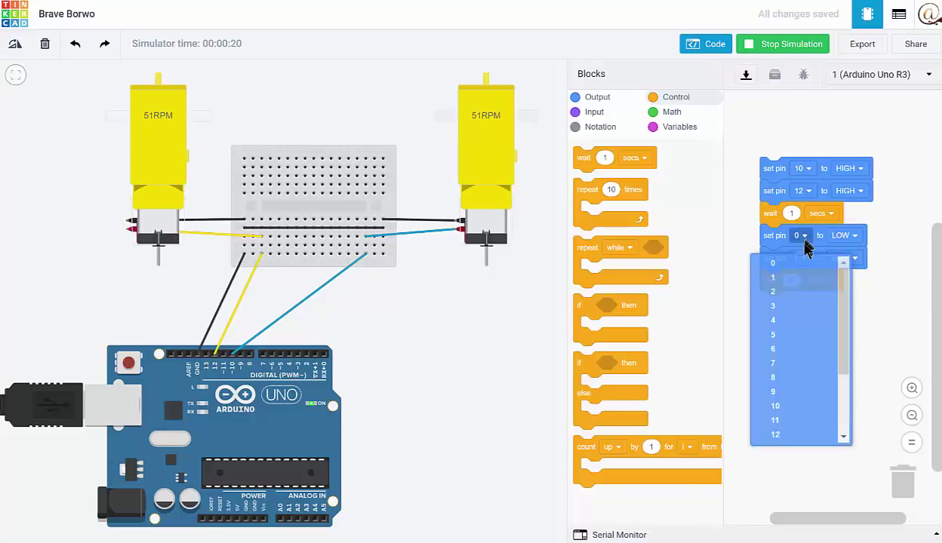
pyautogui.click(776, 408)
pyautogui.click(801, 258)
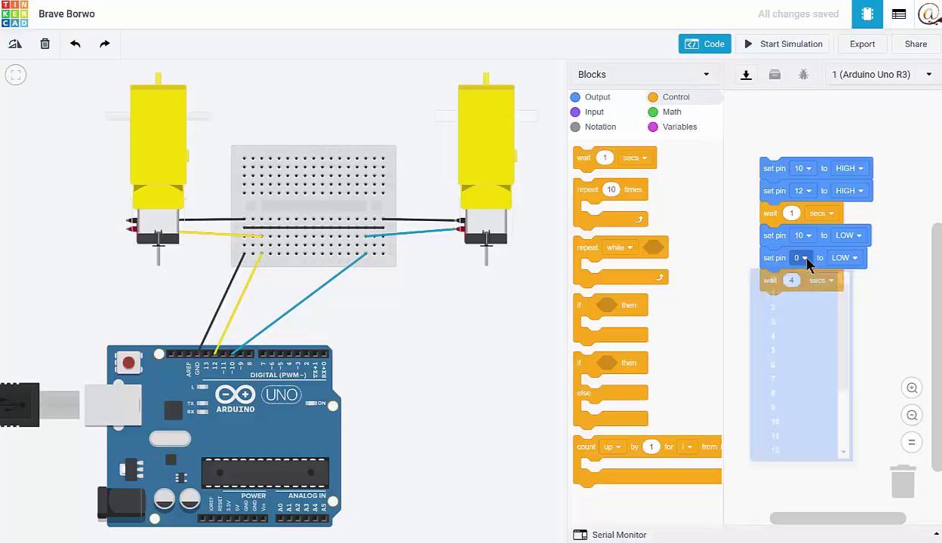
pyautogui.click(774, 458)
pyautogui.click(786, 44)
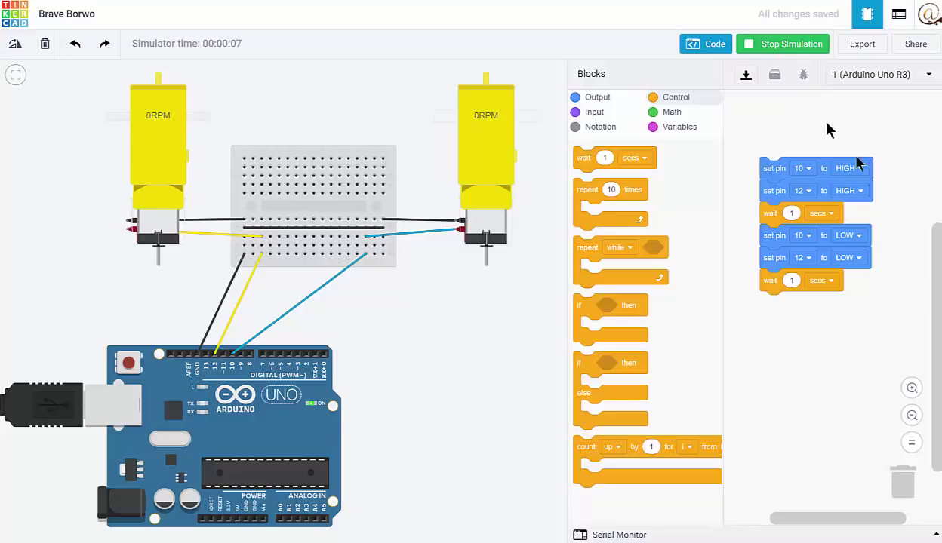
pyautogui.click(803, 191)
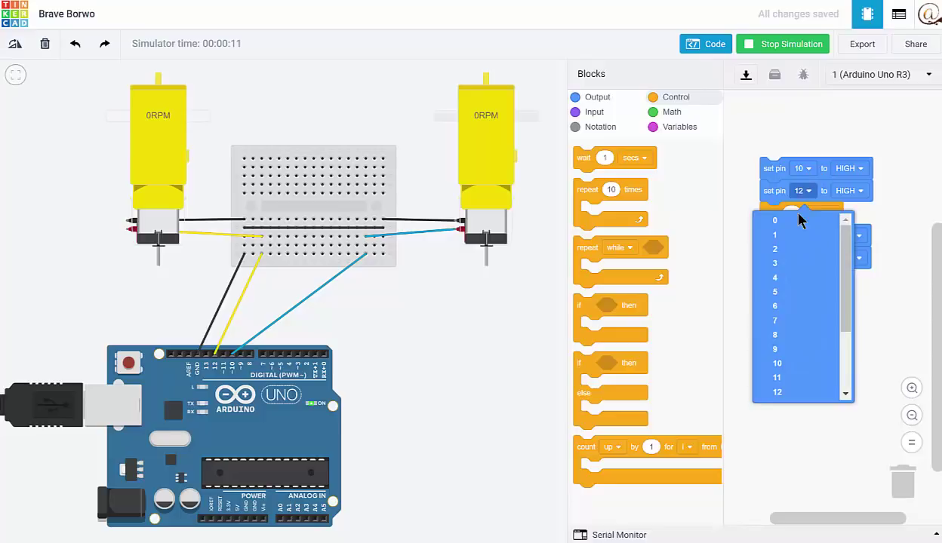
pyautogui.click(875, 213)
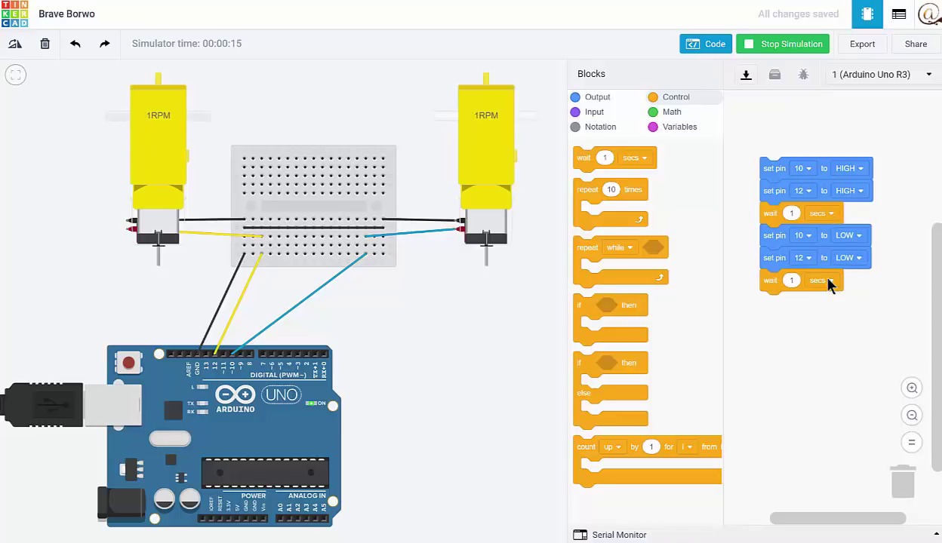
# Step: Set the final wait block to 5 seconds, then run the simulation and stop it
pyautogui.click(794, 280)
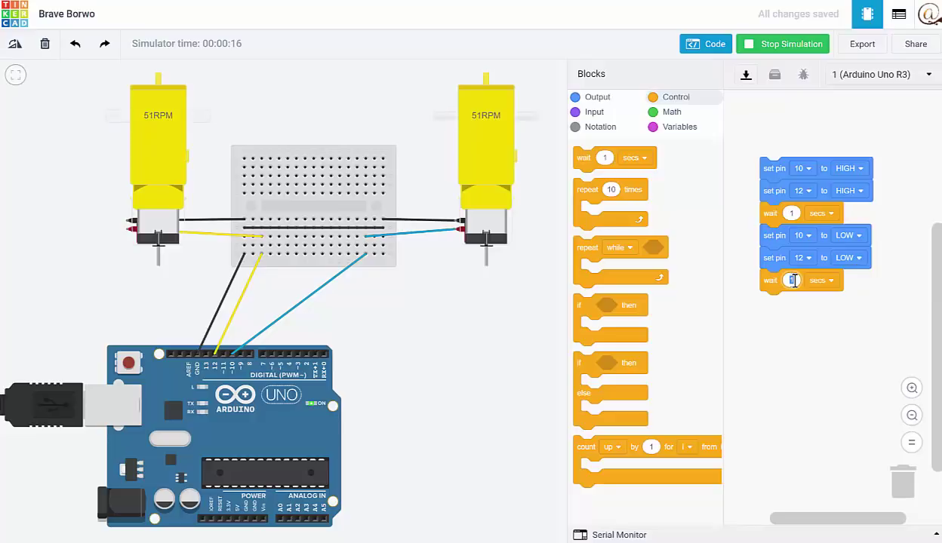
pyautogui.write('5')
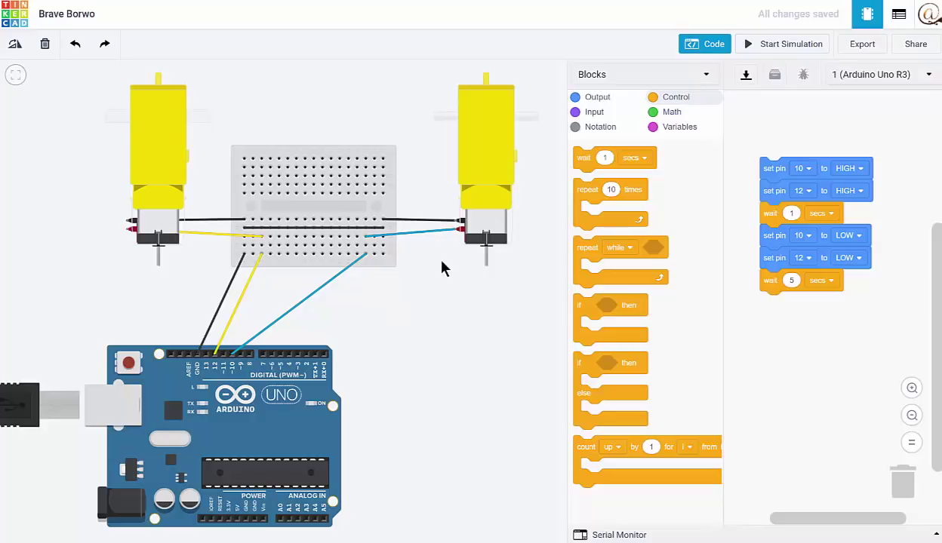
pyautogui.click(777, 45)
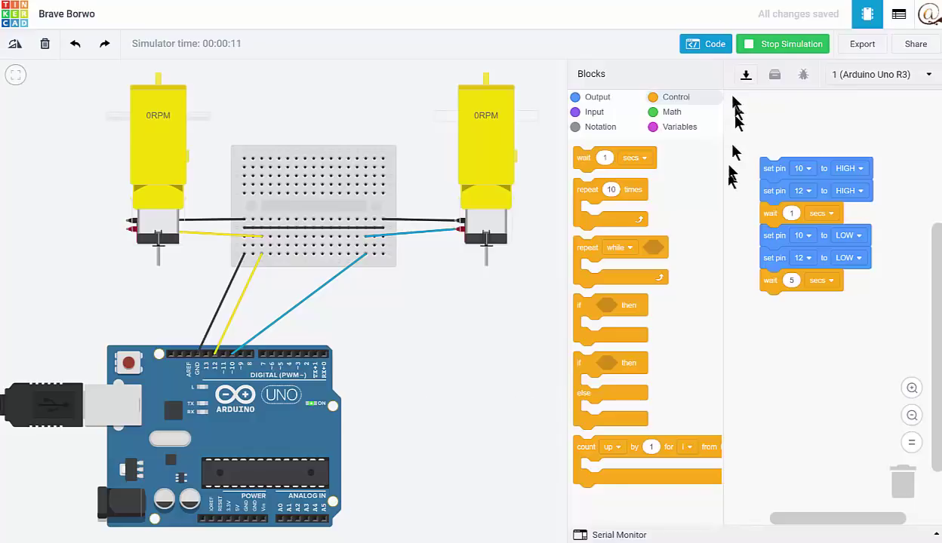
pyautogui.click(766, 47)
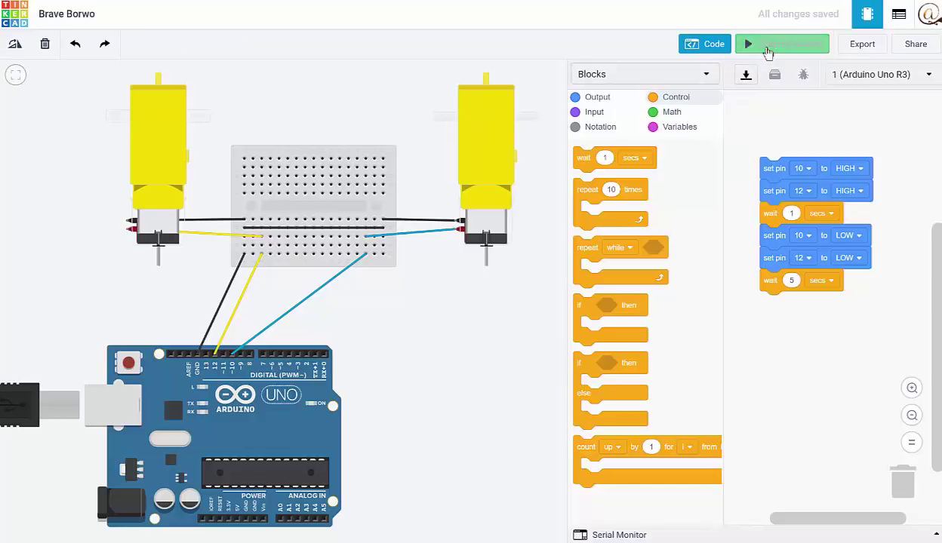